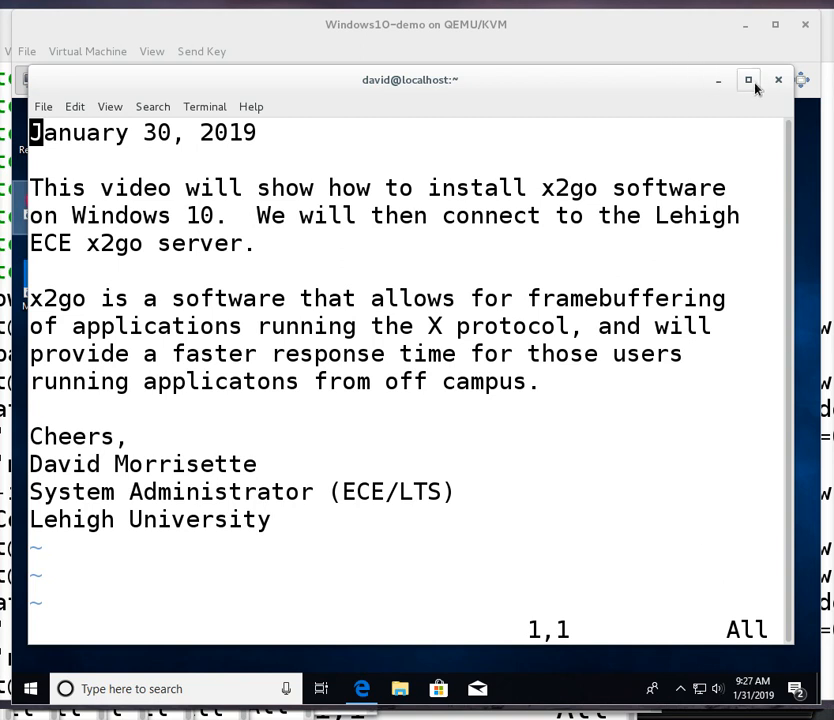
Open Firefox inside the Windows 10 virtual machine and decline making it the default browser.
left_click(718, 80)
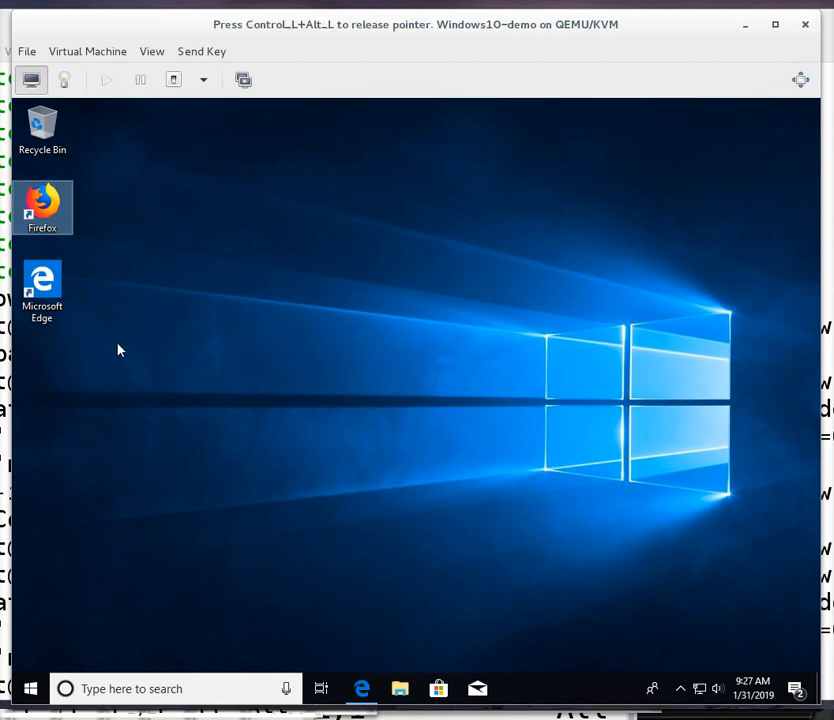
double_click(50, 207)
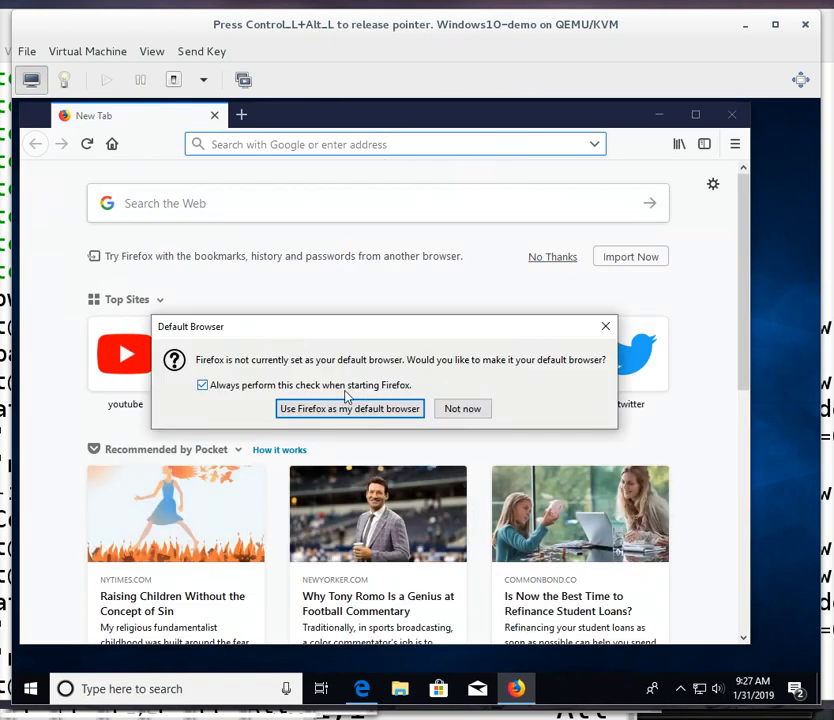
left_click(452, 411)
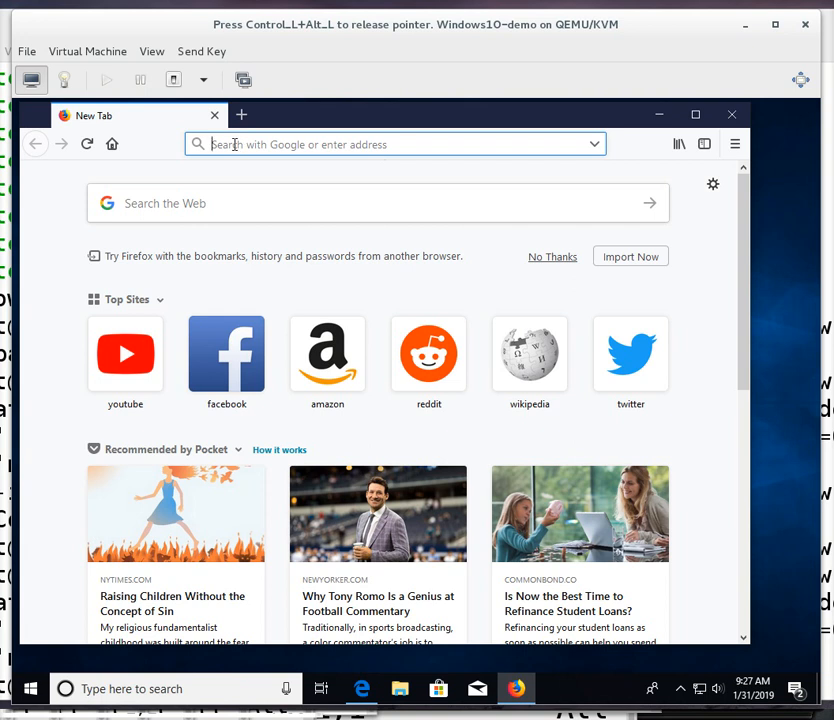
type("www..g")
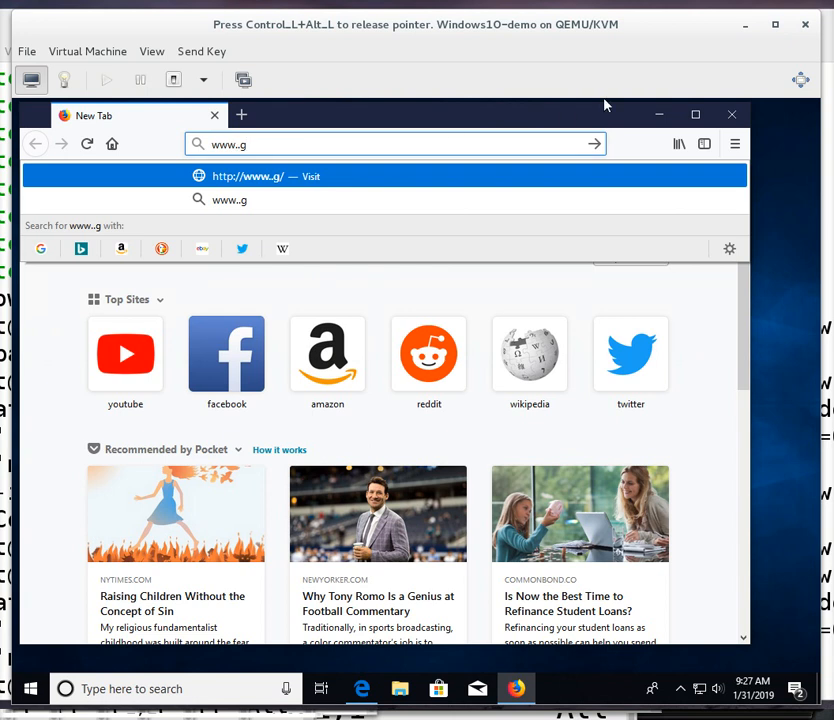
key("BackSpace")
key("BackSpace")
key("BackSpace")
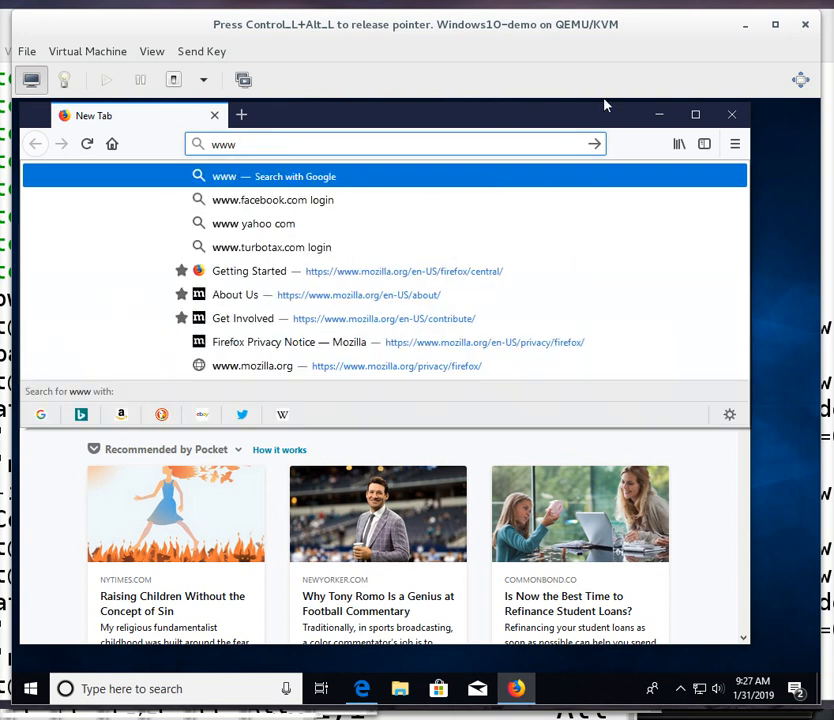
type(".google.com")
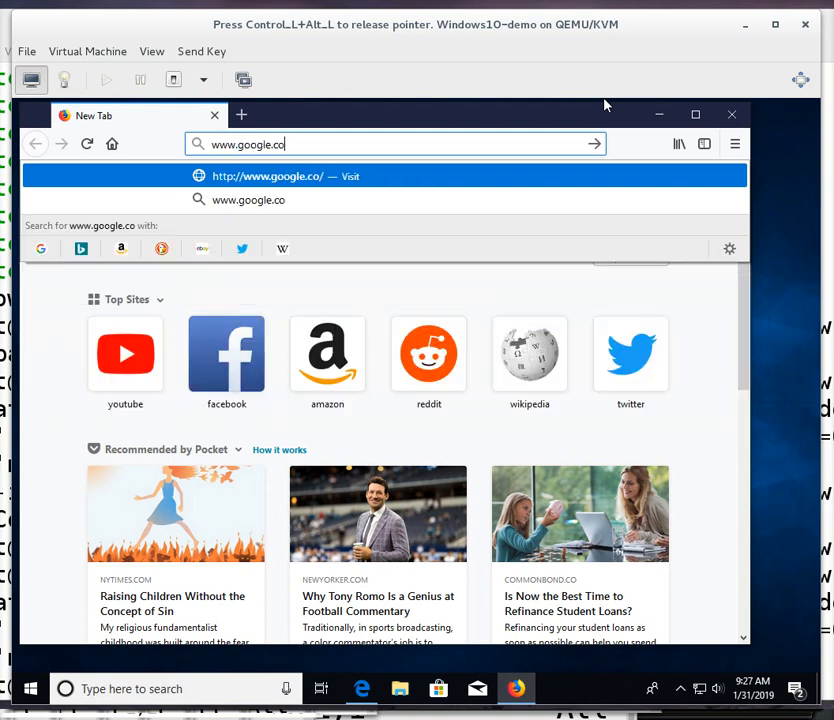
key("Return")
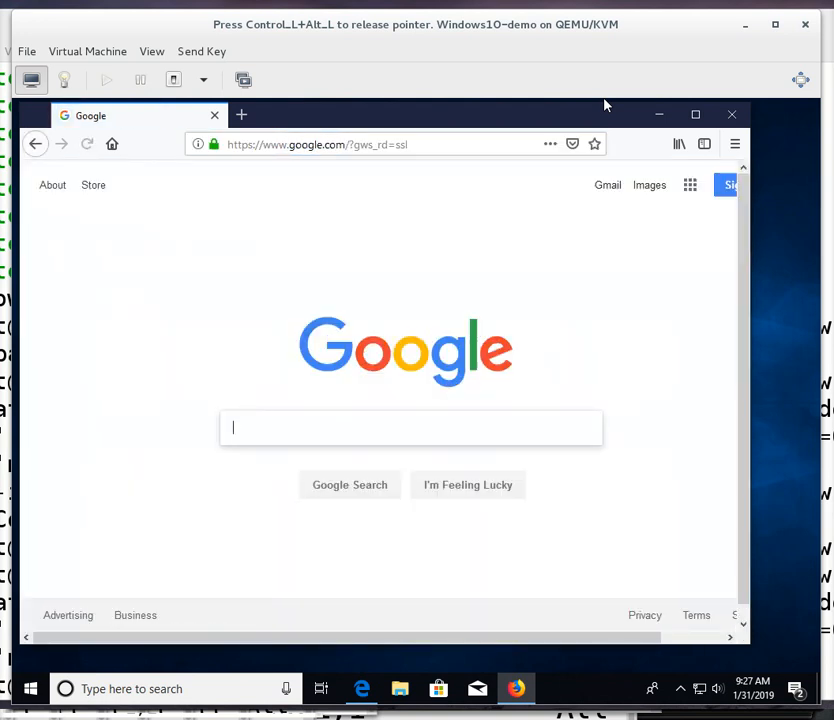
Search Google for x2go and open the X2Go wiki start page result.
type("x")
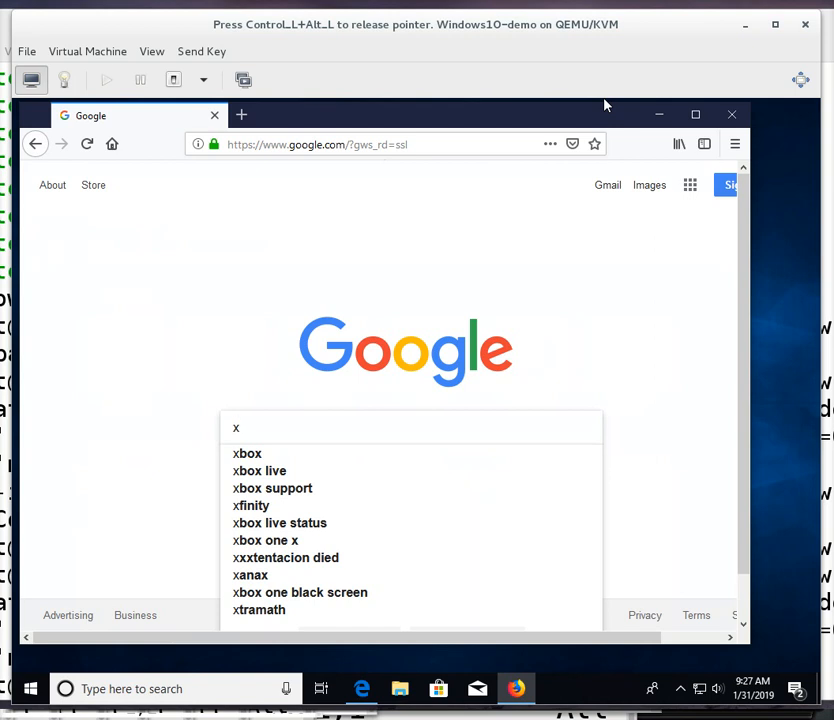
type("2go")
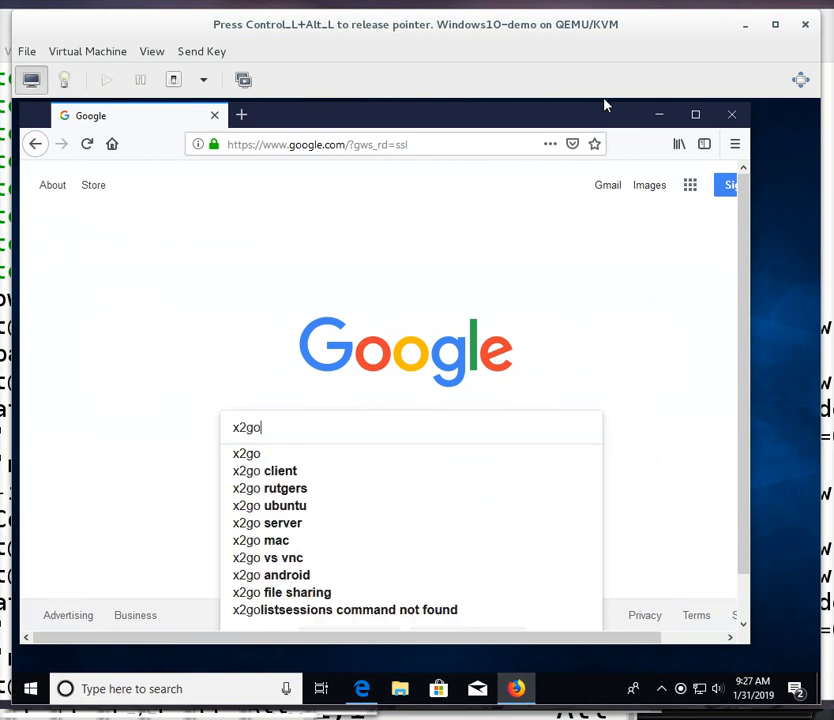
key("Return")
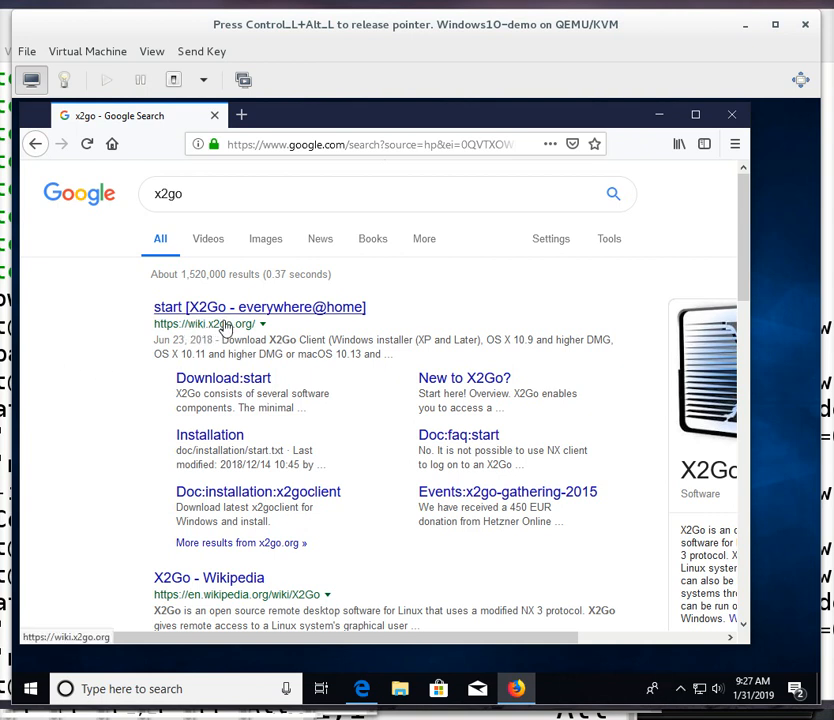
left_click(226, 328)
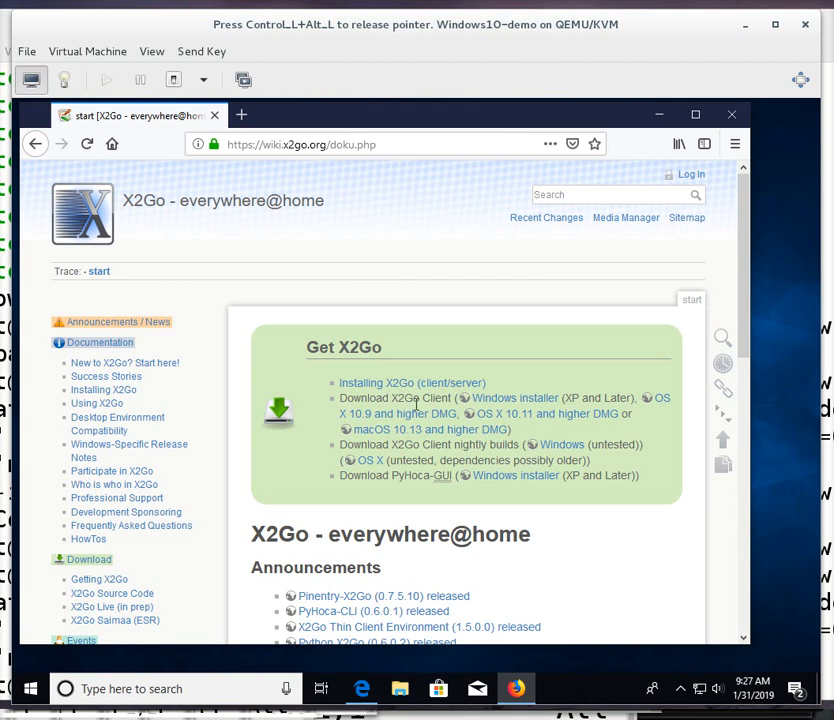
Download and save the X2Go Client Windows installer, check the download's progress, then minimize Firefox.
left_click(504, 399)
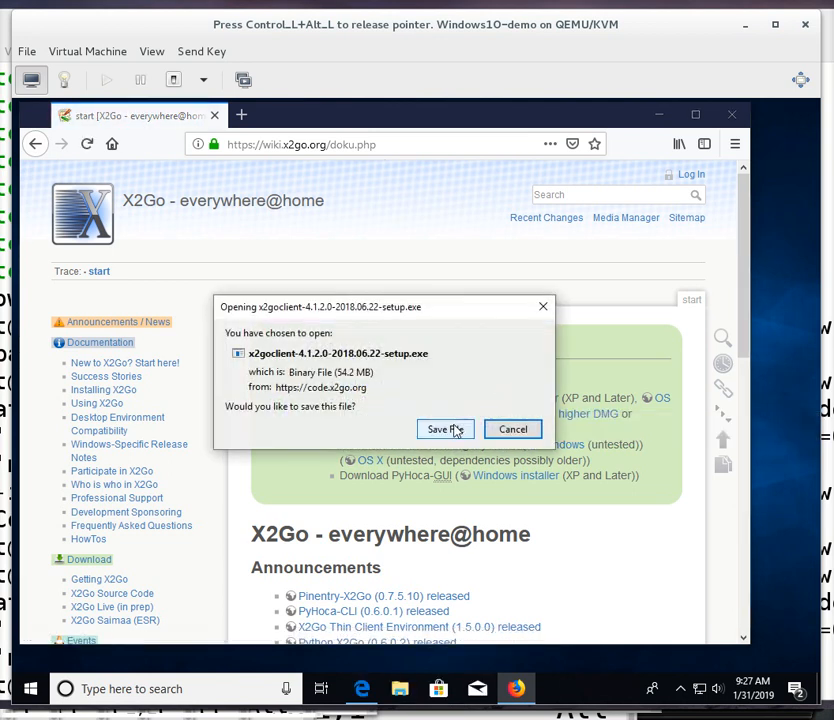
left_click(448, 430)
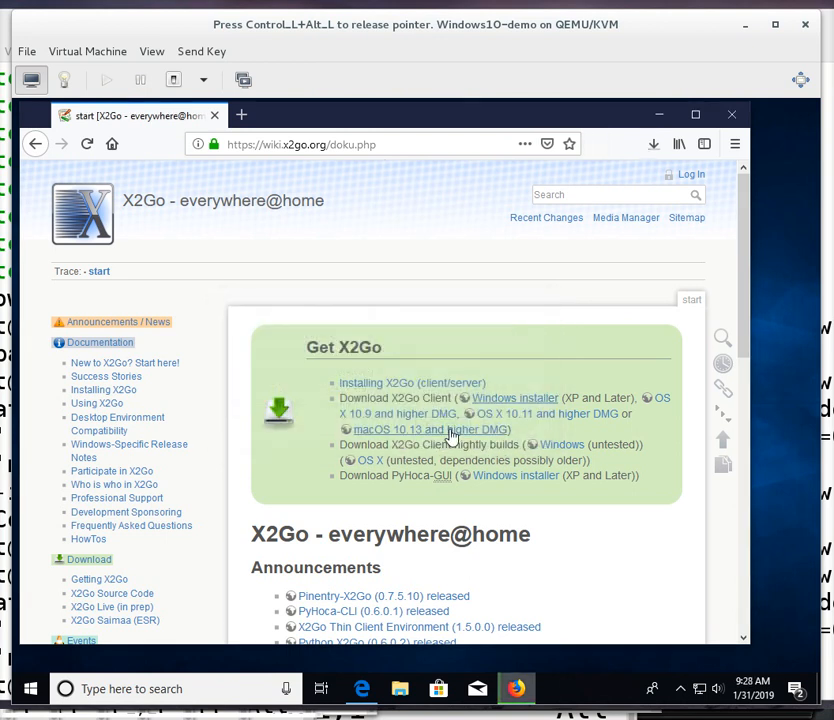
left_click(652, 142)
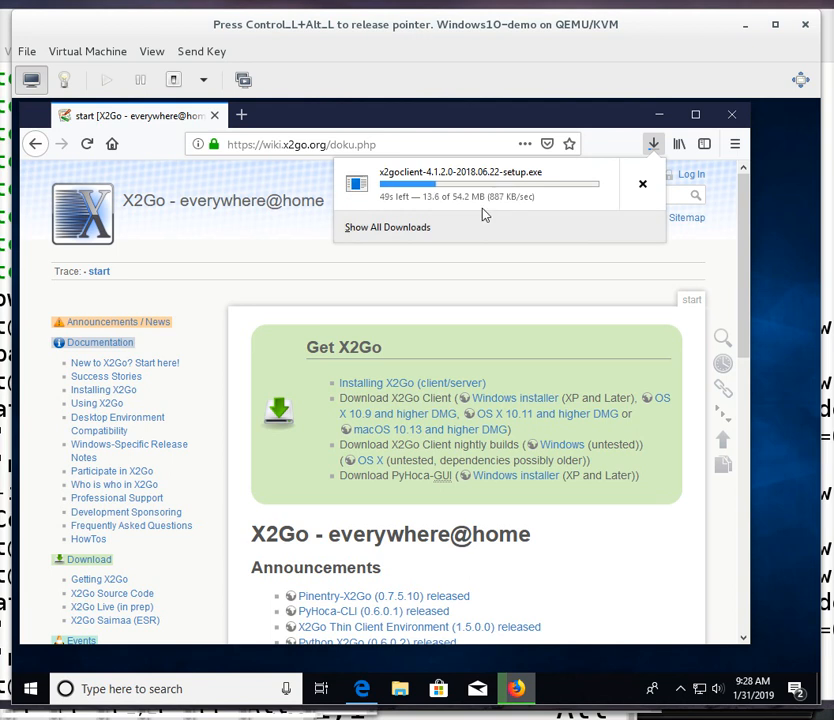
left_click(680, 689)
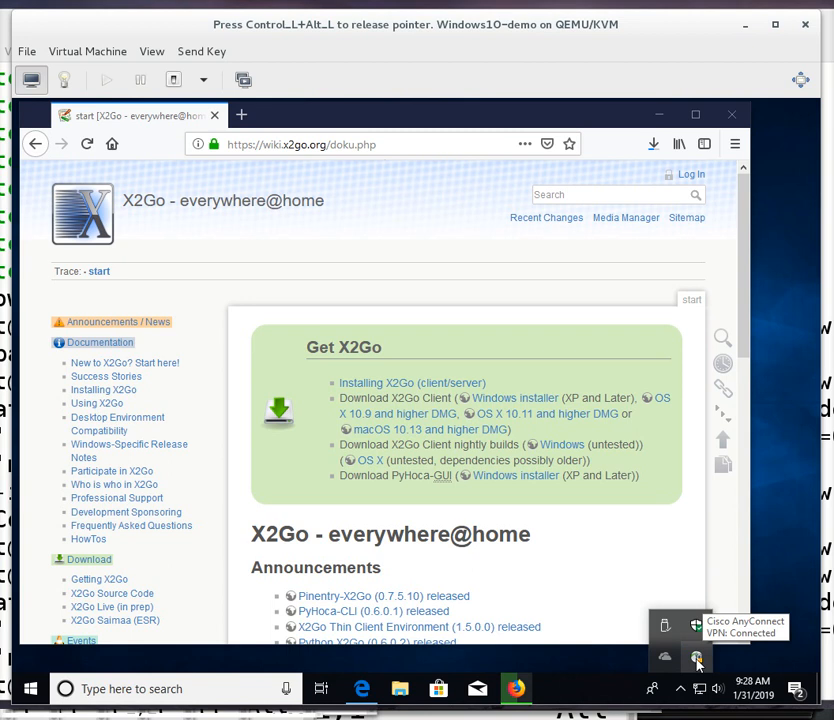
left_click(653, 146)
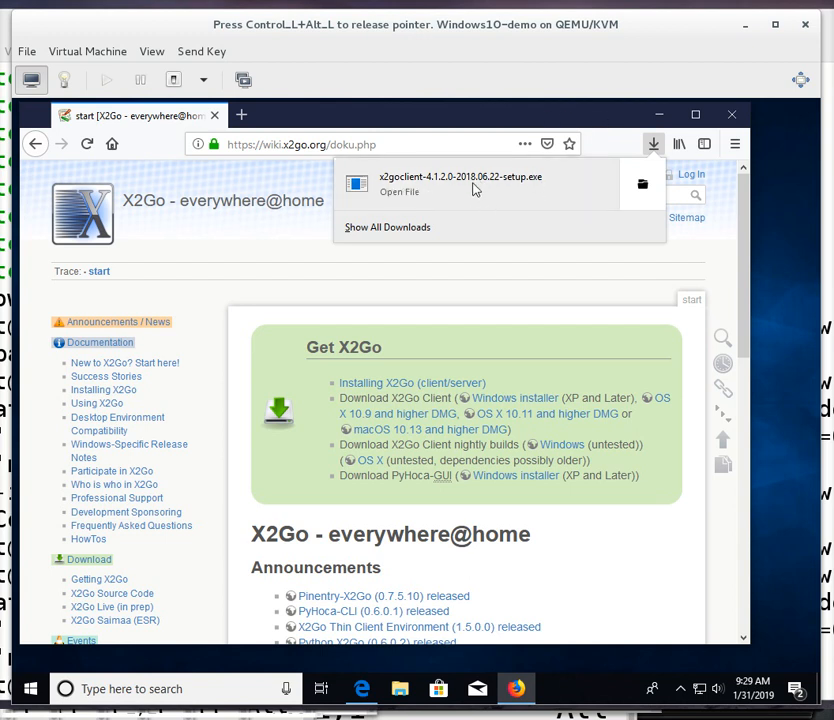
left_click(658, 119)
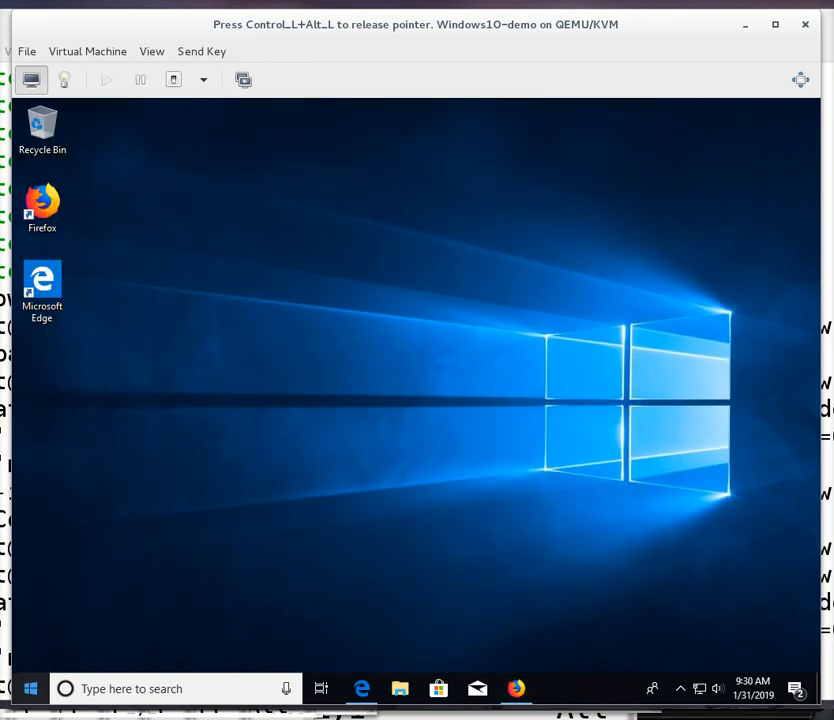
Open the Downloads folder in File Explorer and turn on showing file name extensions.
right_click(32, 690)
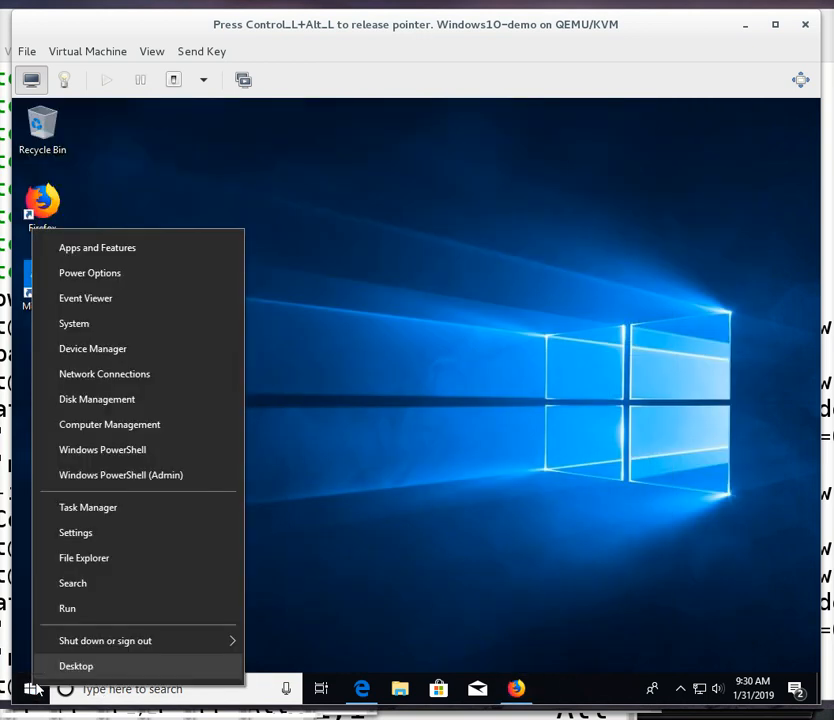
left_click(80, 566)
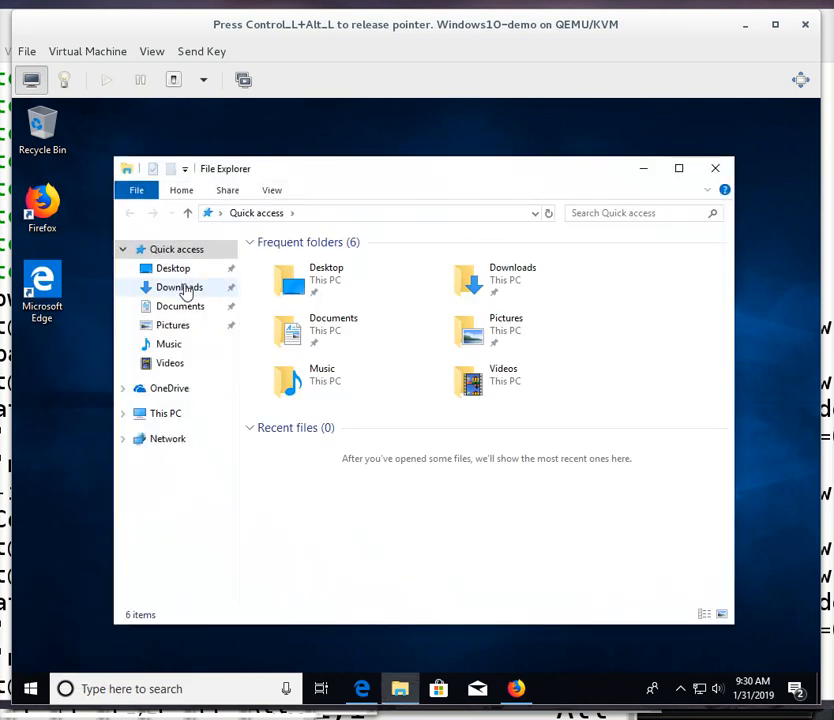
left_click(183, 288)
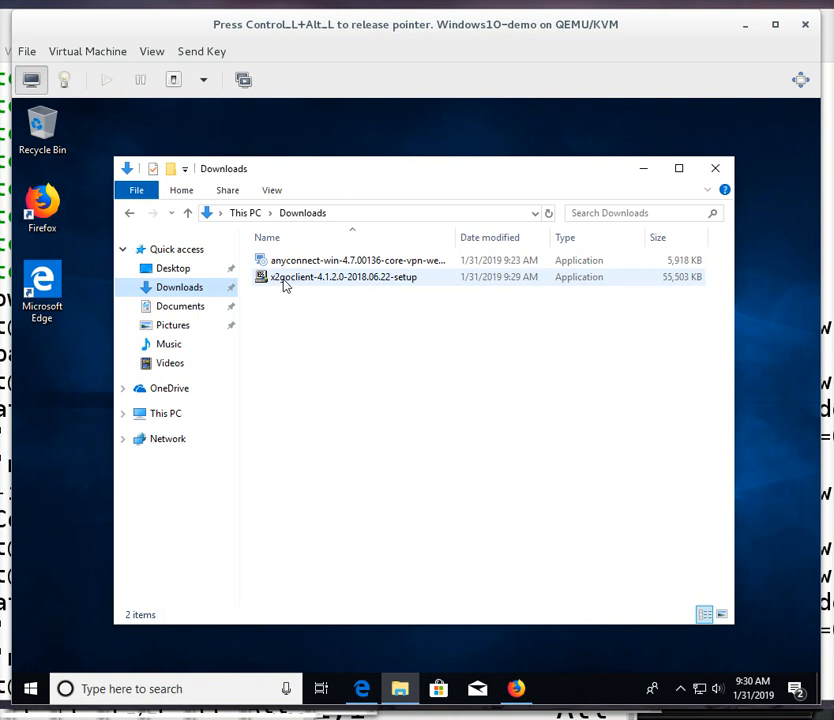
left_click(272, 191)
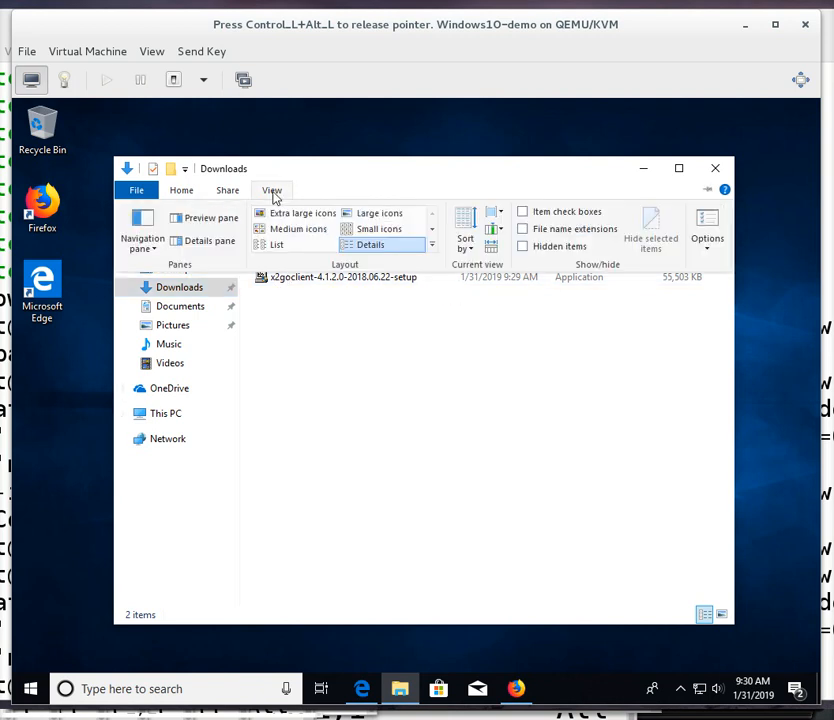
left_click(522, 229)
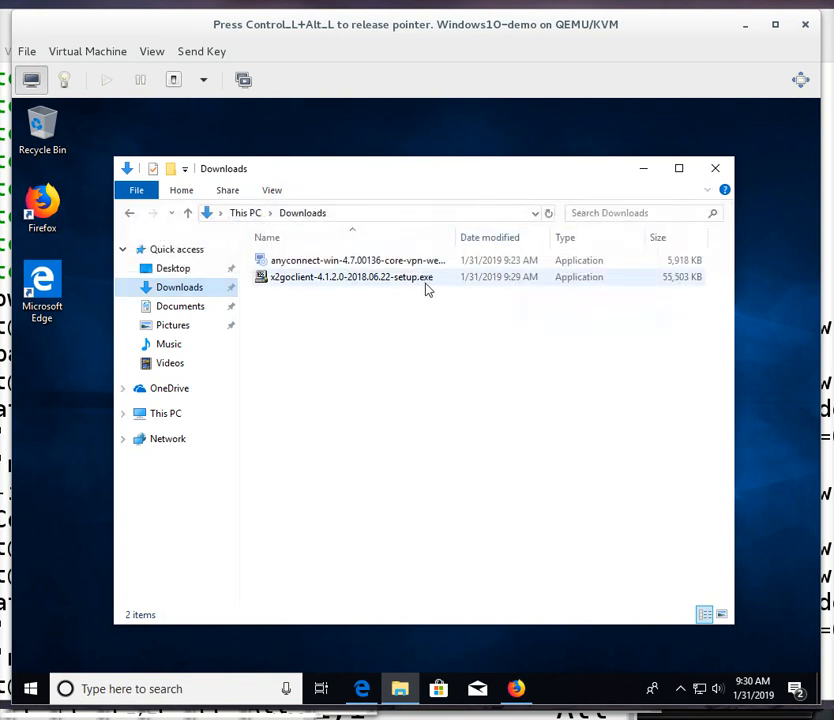
Run x2goclient-4.1.2.0-2018.06.22-setup.exe, allow it to make changes, and choose English as installer language.
double_click(353, 284)
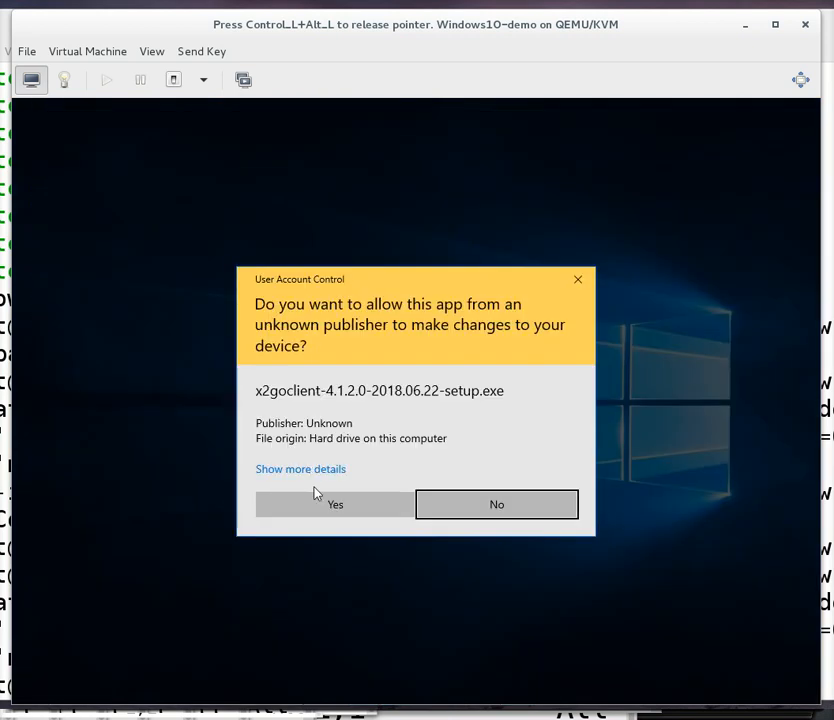
left_click(322, 510)
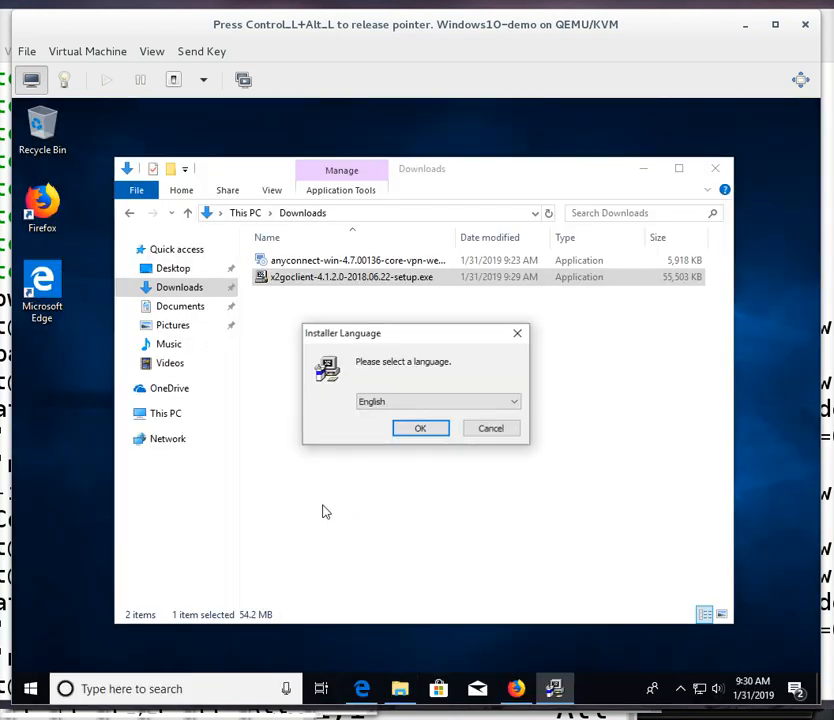
left_click(416, 429)
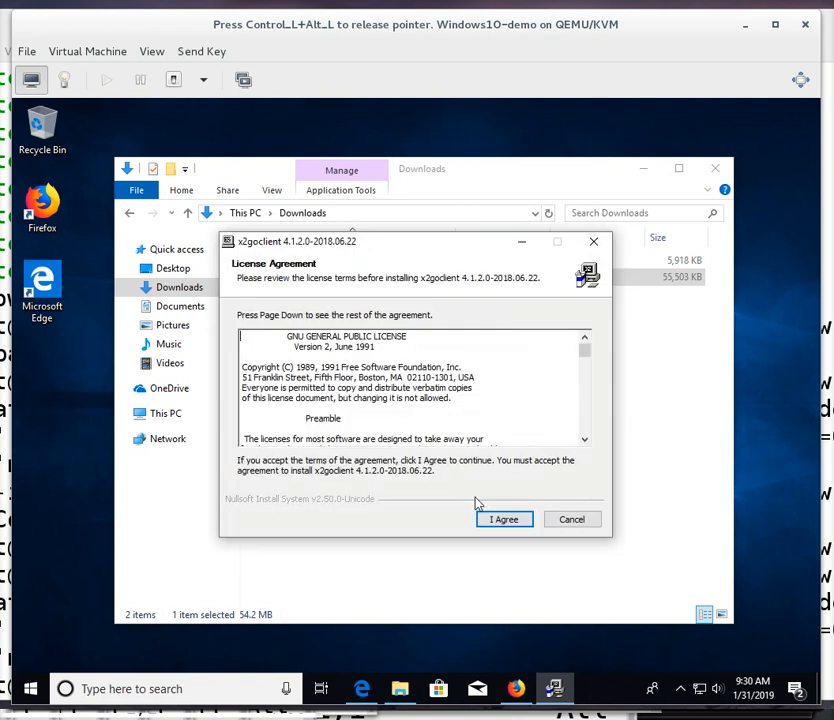
Accept the license and install X2Go Client with recommended components, default destination and Start Menu folder, then finish setup.
left_click(506, 522)
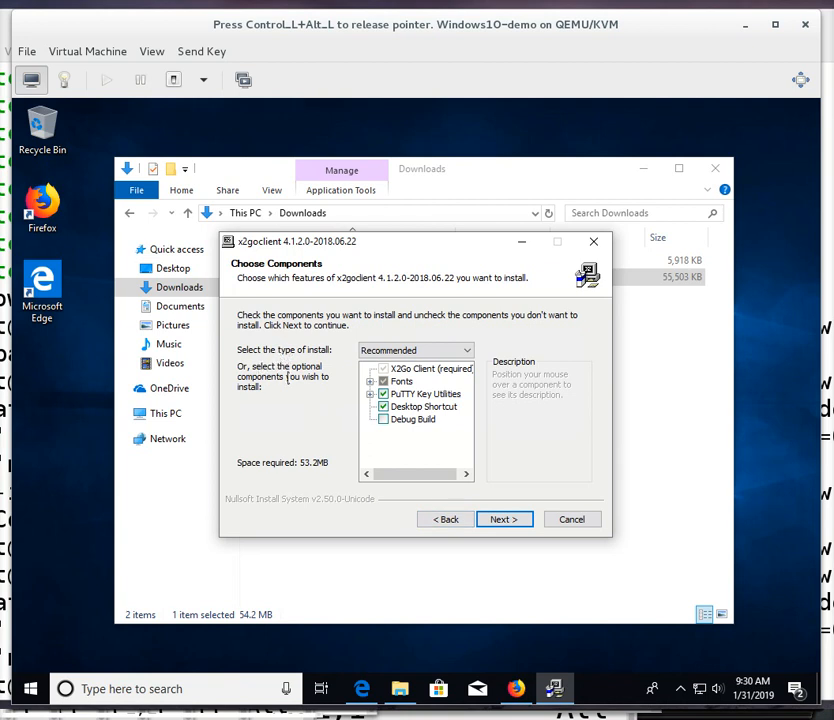
left_click(502, 519)
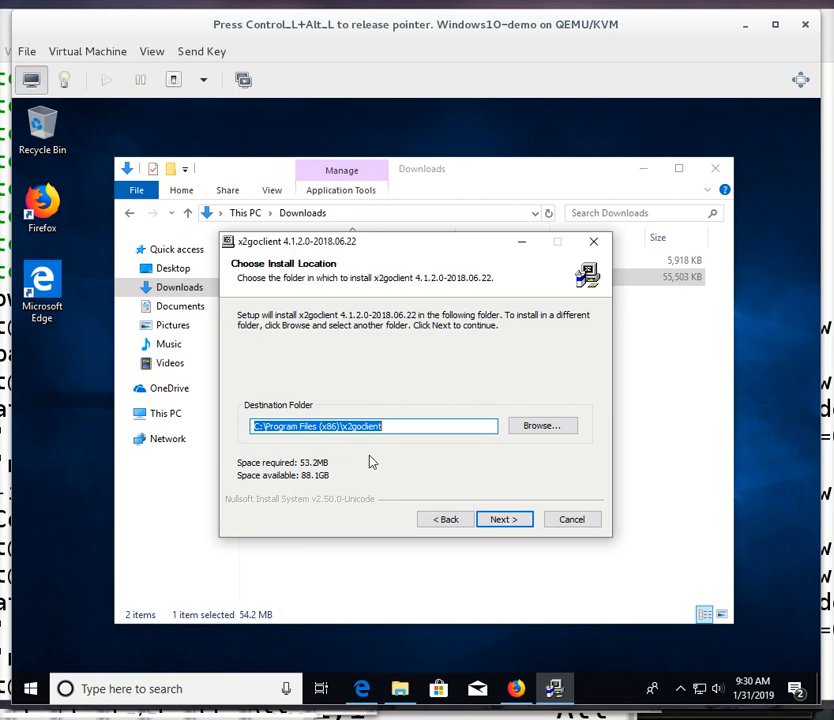
left_click(517, 522)
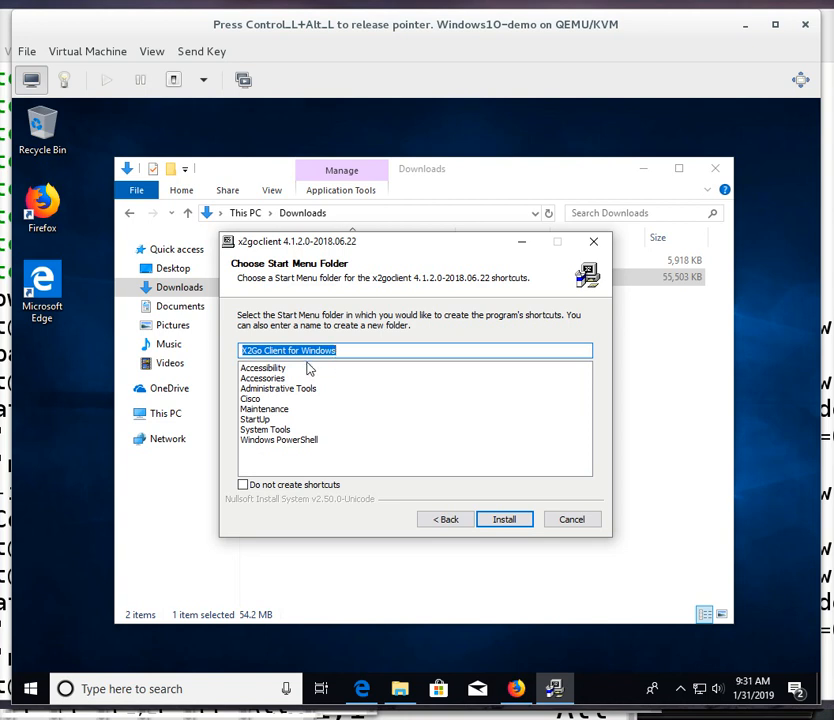
left_click(512, 520)
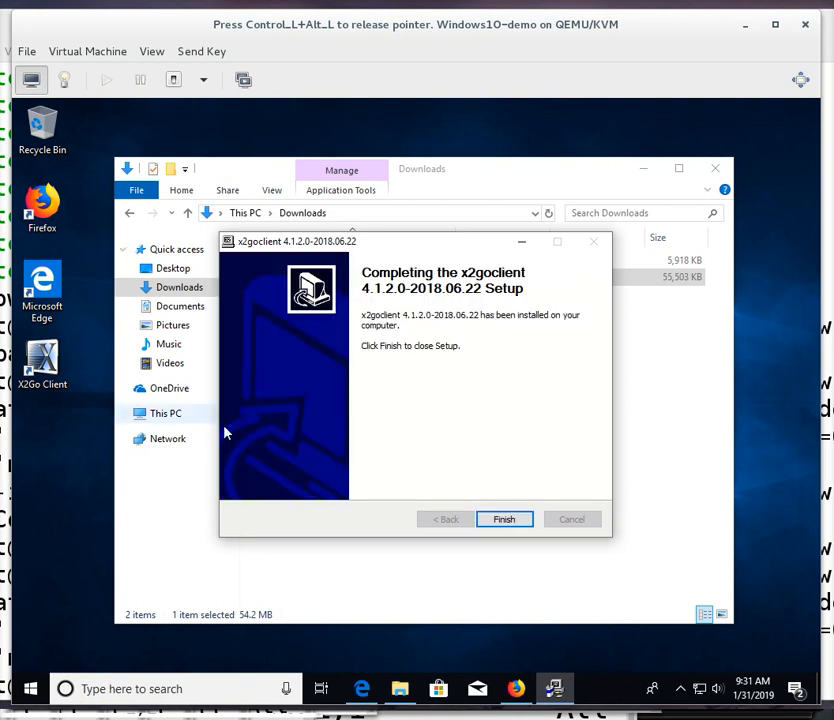
left_click(507, 521)
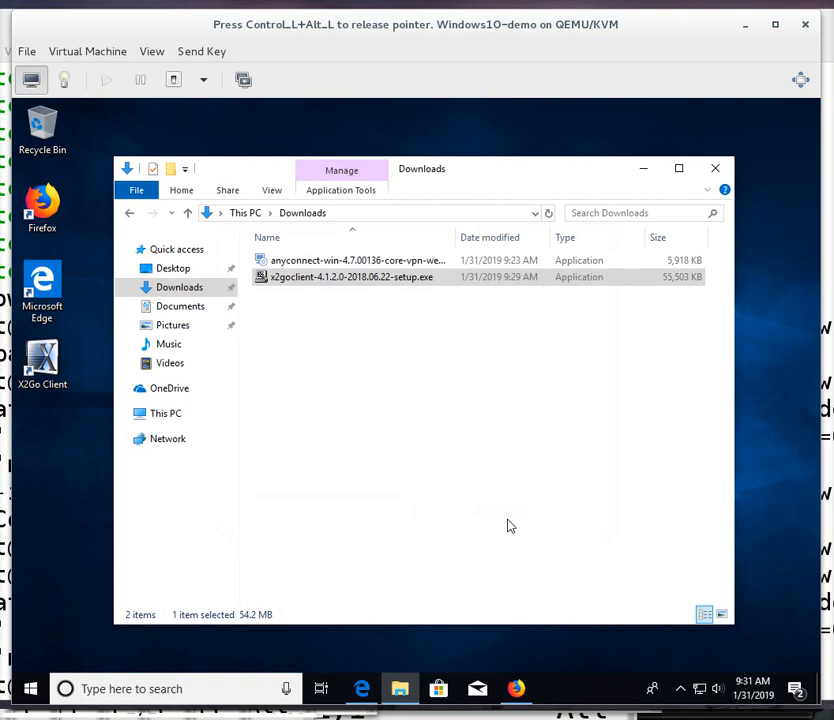
Close File Explorer and browse the Start menu's X2Go Client for Windows folder entries.
left_click(719, 172)
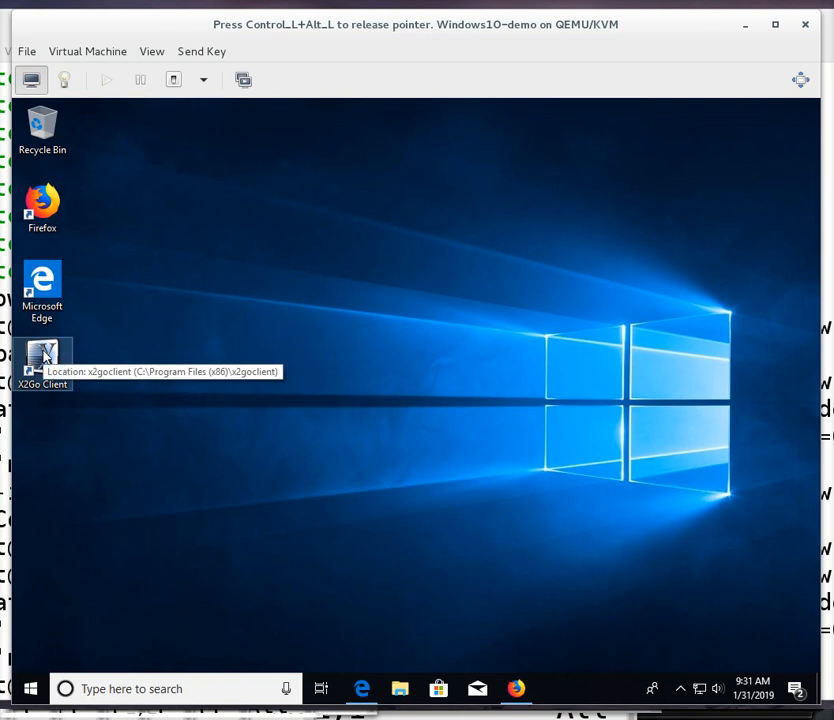
left_click(30, 689)
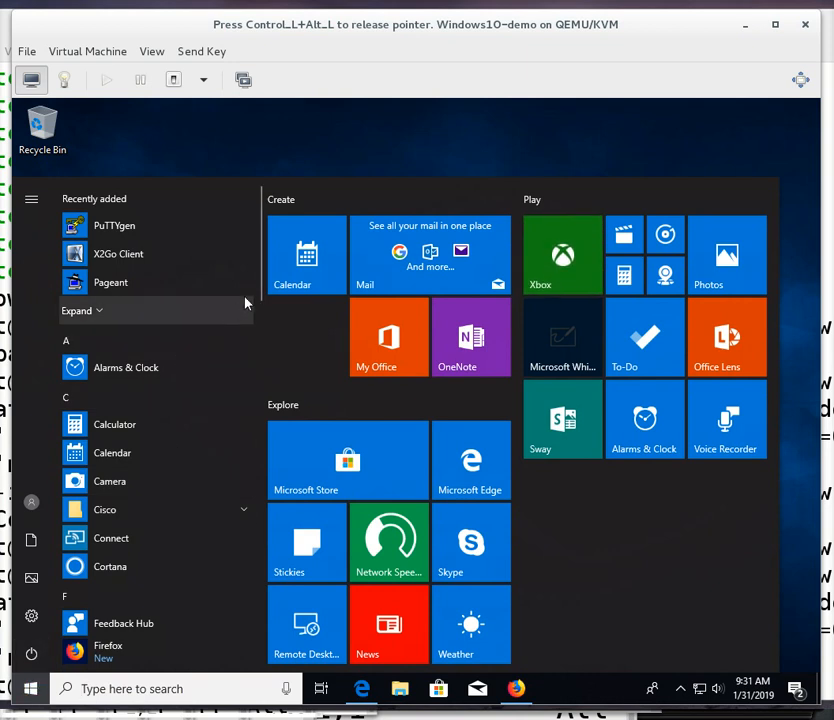
left_click_drag(262, 293, 229, 695)
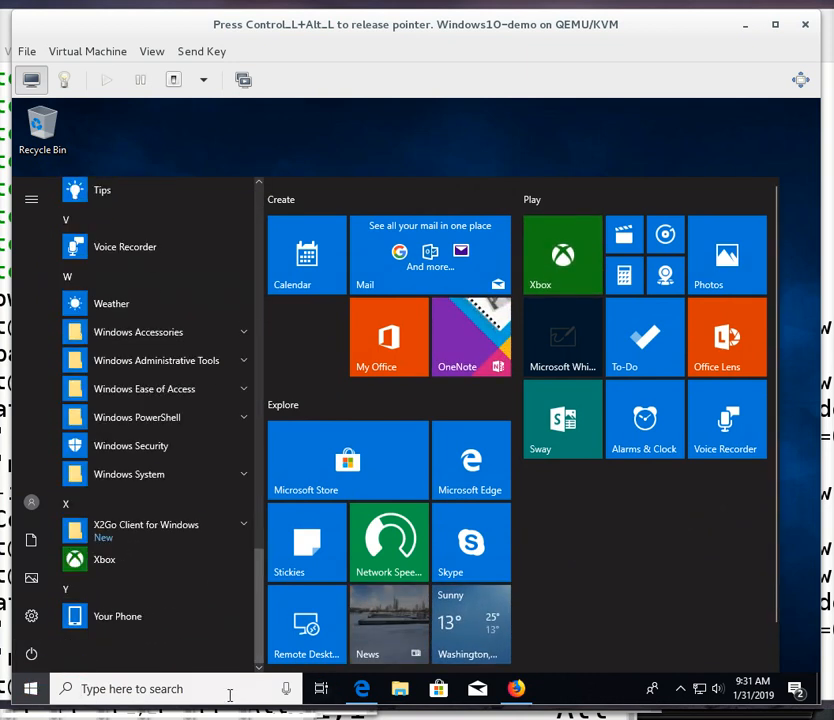
left_click(135, 528)
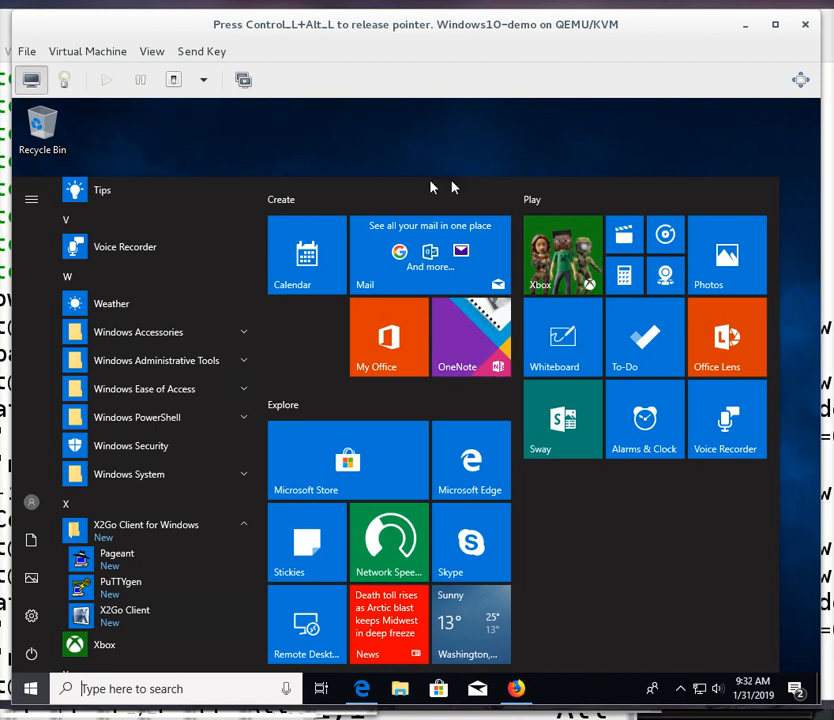
left_click(325, 131)
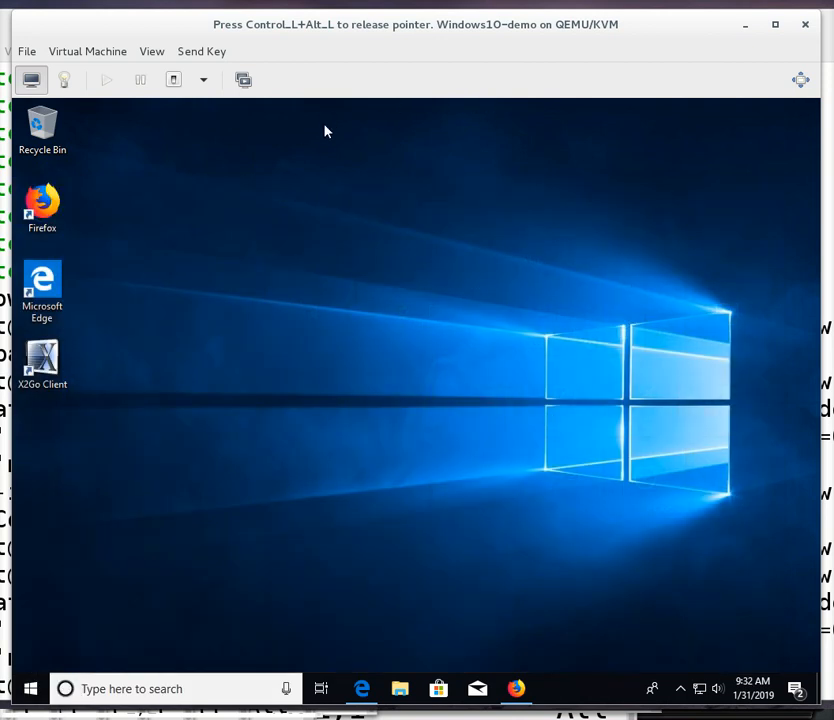
Launch X2Go Client from its desktop shortcut and allow sshd.exe through the firewall on private networks.
left_click(49, 374)
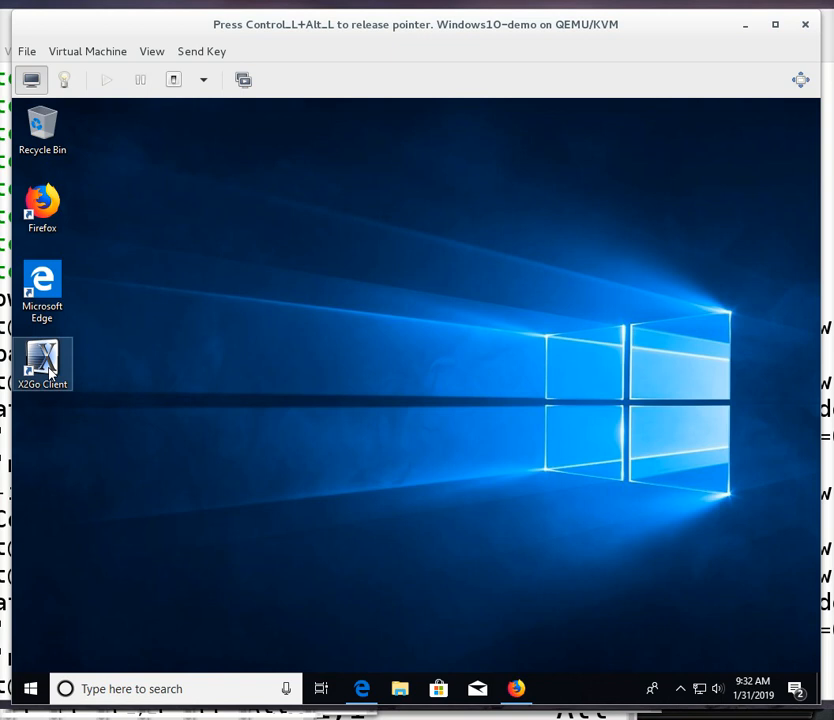
double_click(51, 361)
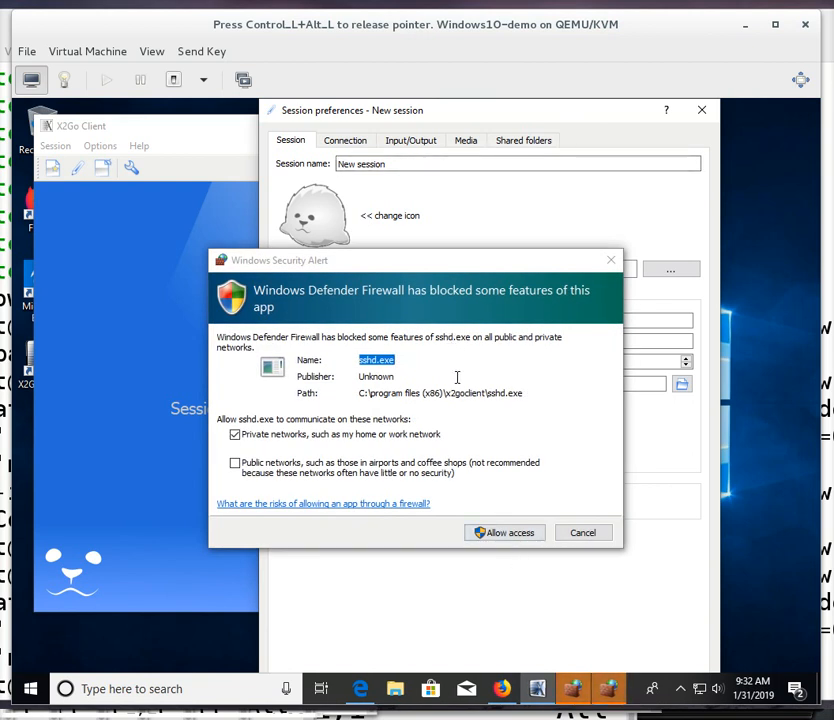
left_click(513, 536)
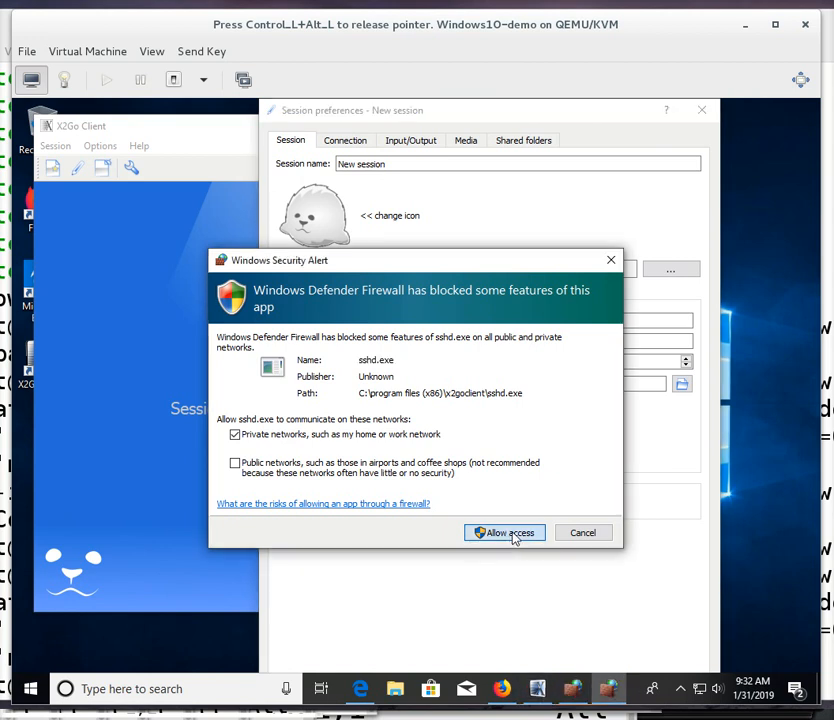
left_click(505, 533)
left_click(513, 536)
left_click(510, 533)
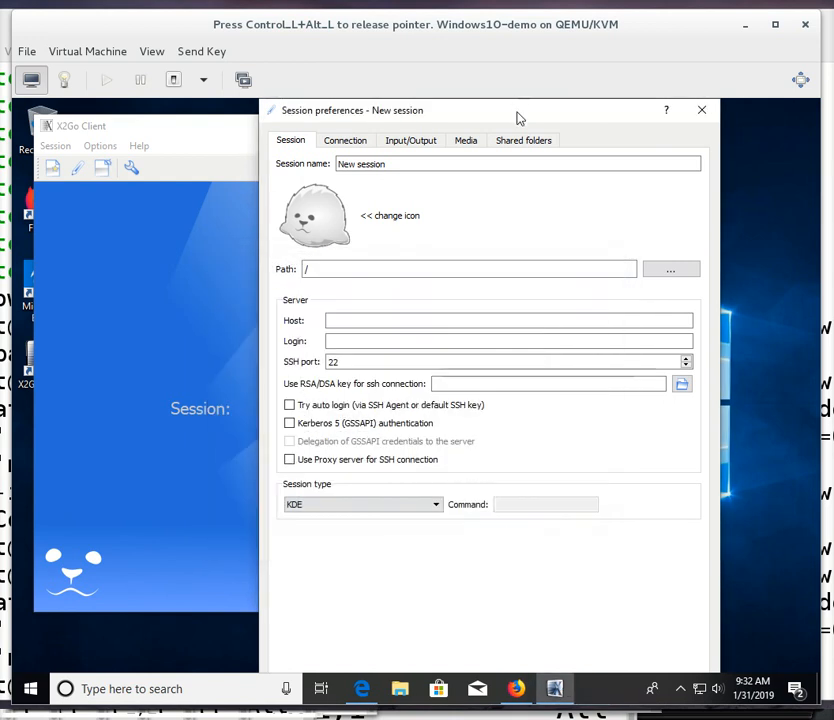
In the new session preferences, name the session ECE x2g0 and set the host to ece-x2go.cc.lehigh.edu.
left_click_drag(519, 116, 512, 160)
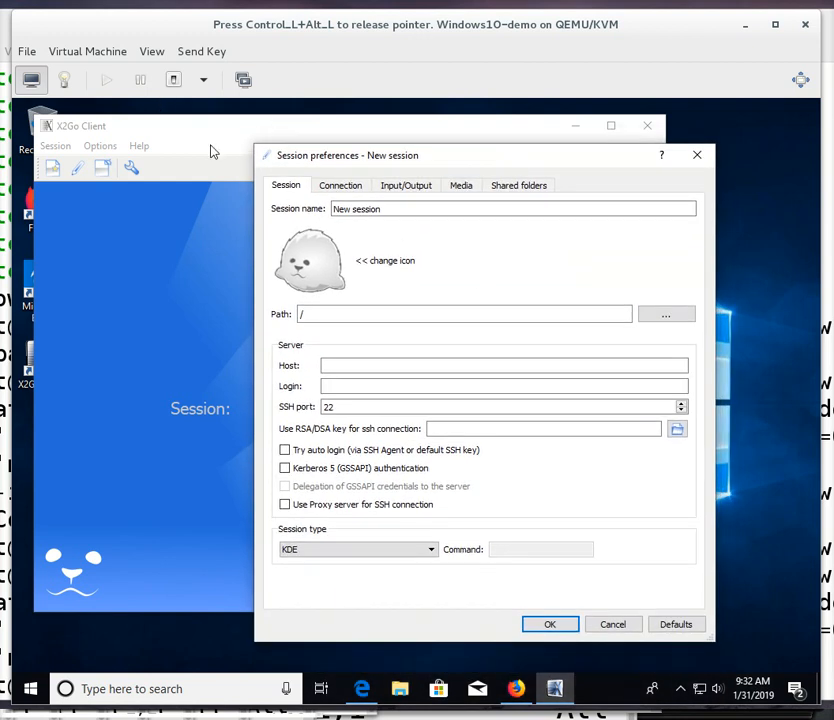
left_click(394, 212)
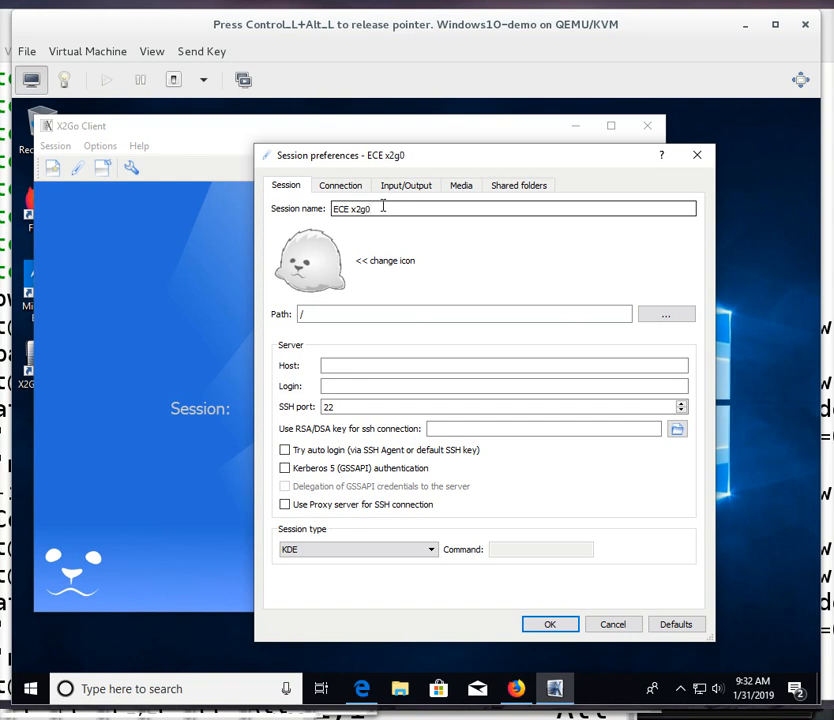
left_click(345, 364)
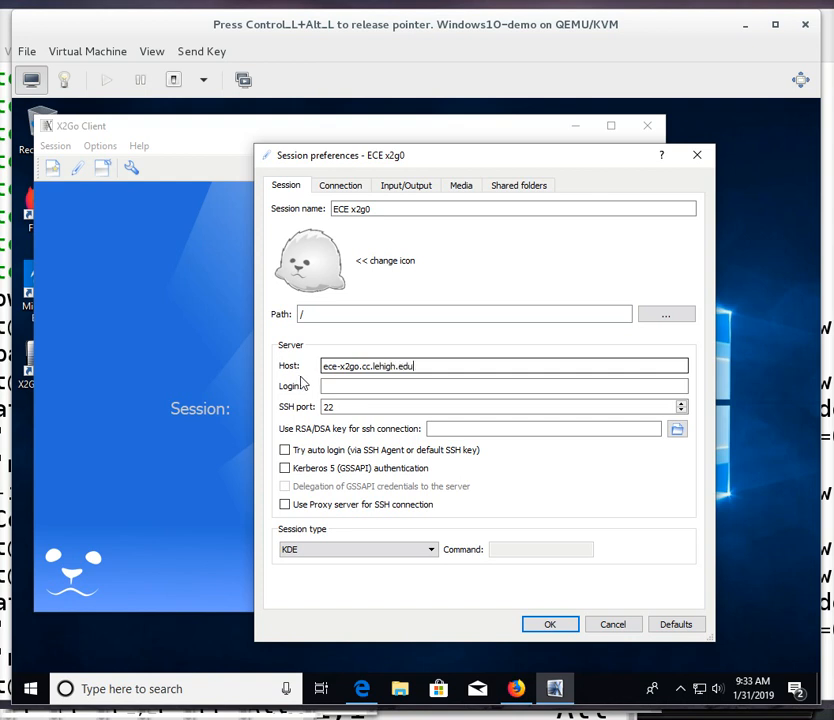
Enter the user's login name for the server.
left_click(344, 386)
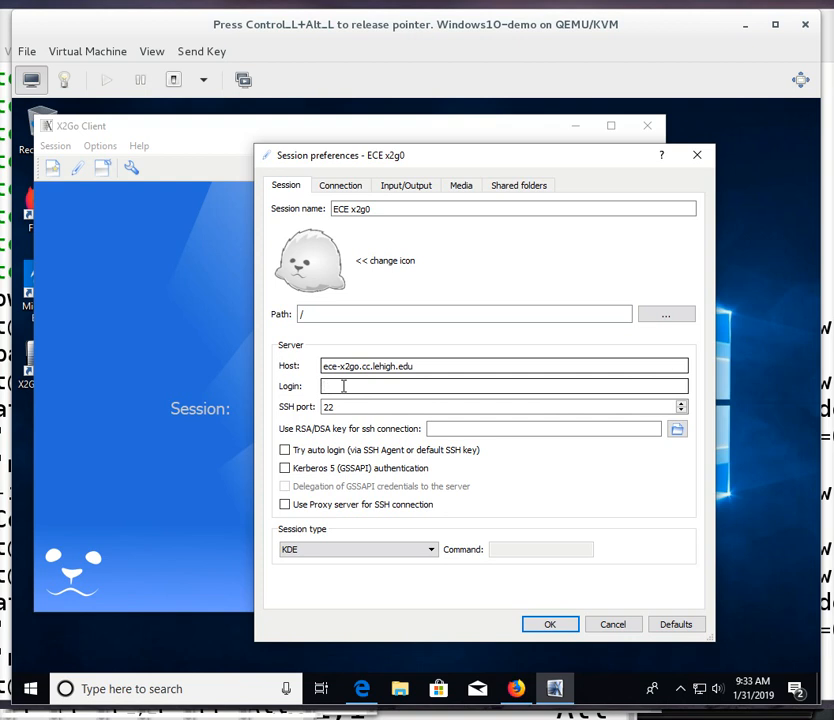
type("dpm3")
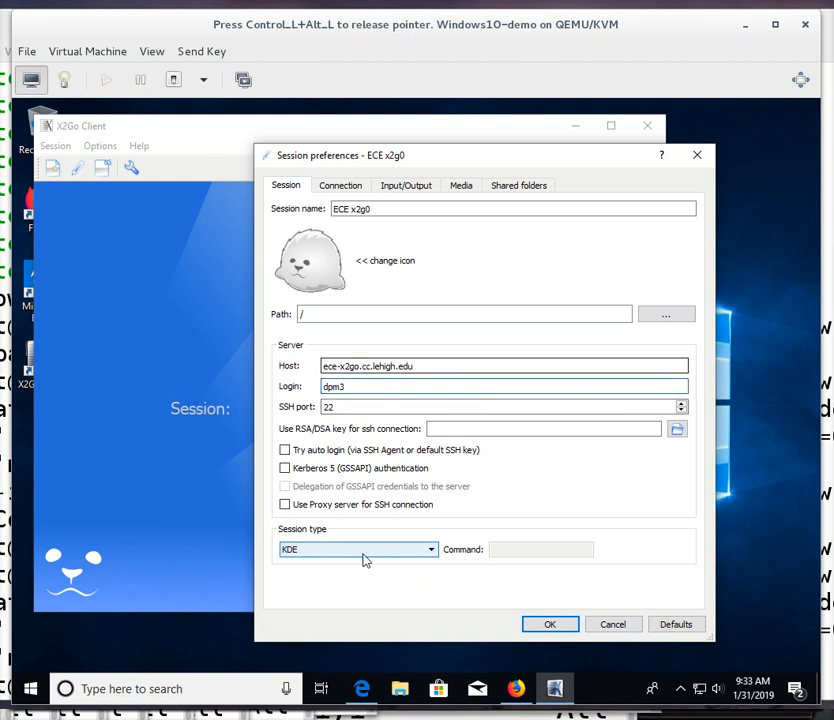
Choose MATE as the session type and save the session preferences.
left_click(433, 552)
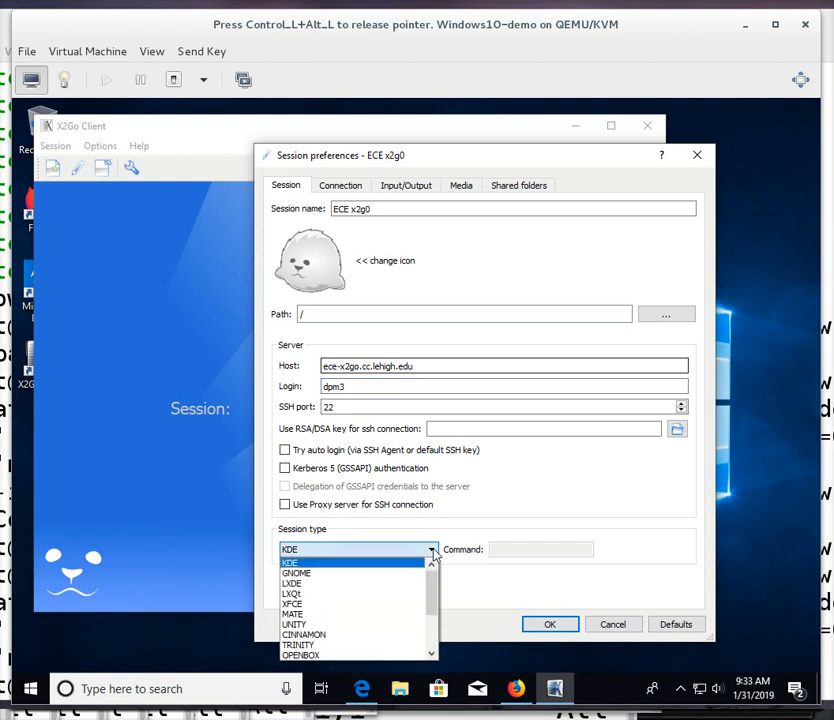
left_click(335, 614)
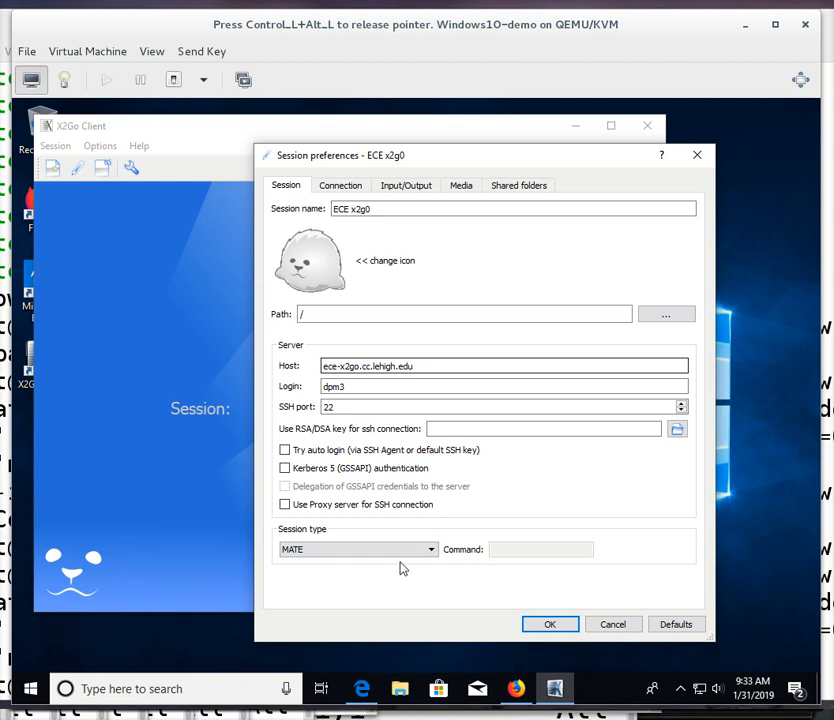
left_click(551, 625)
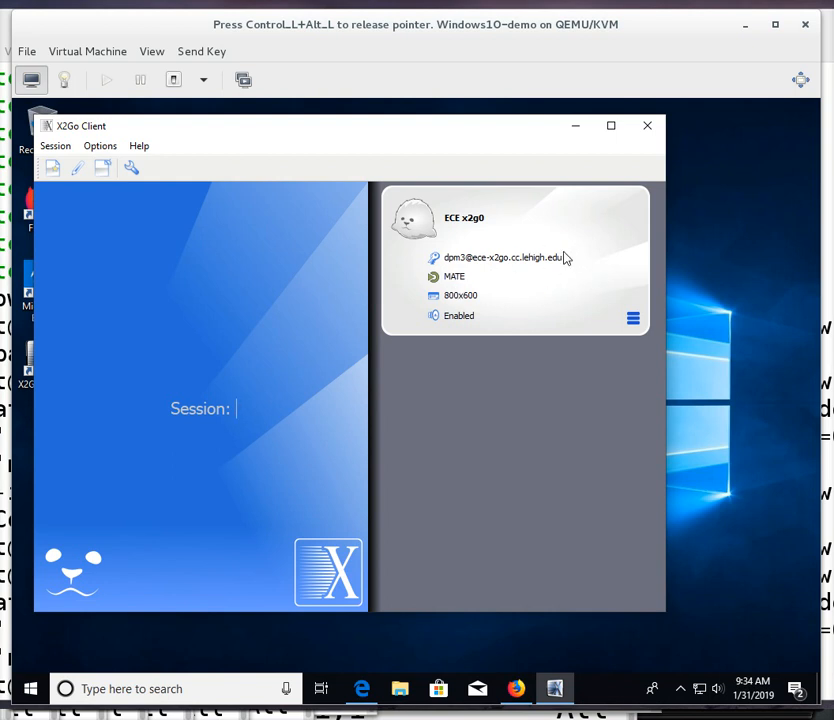
Start the ECE x2g0 session and enter the account password to log in.
left_click(474, 228)
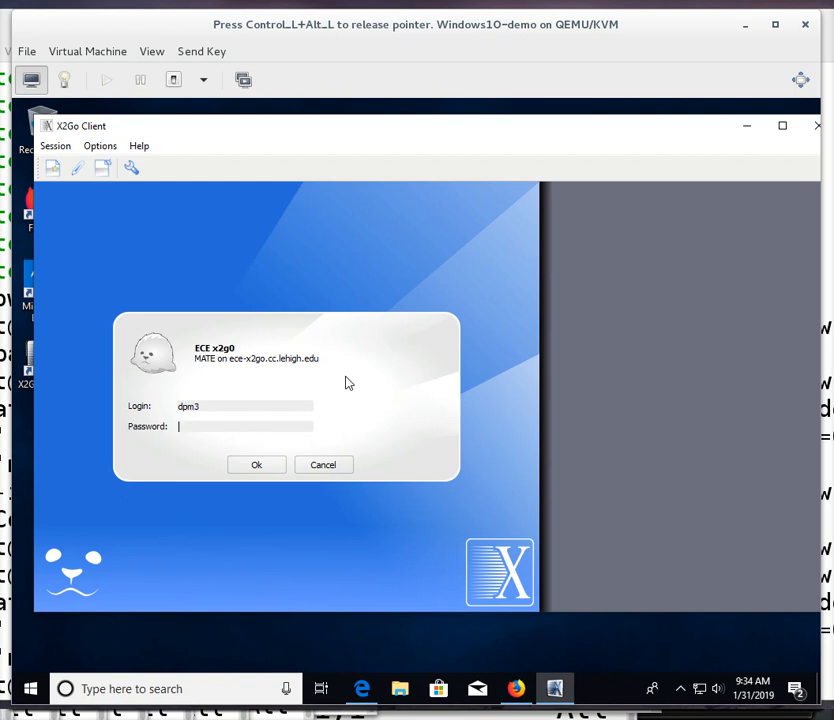
type("************")
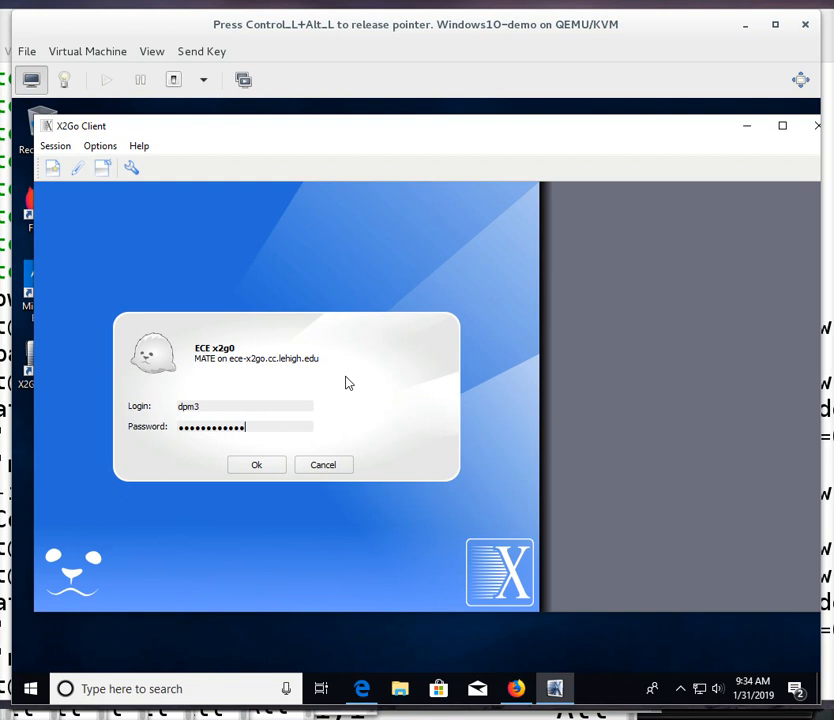
left_click(257, 466)
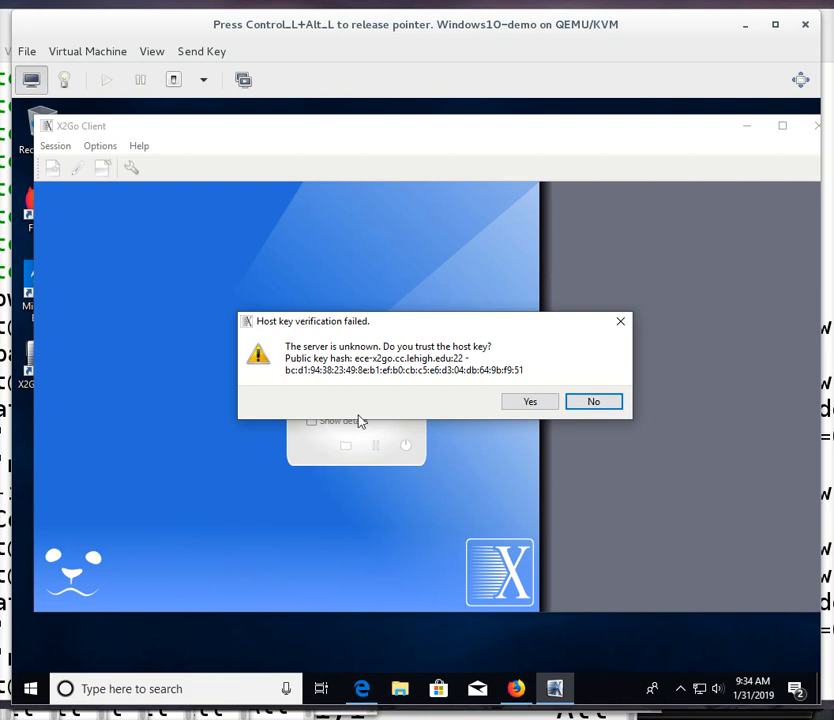
Trust the server's host key and allow VcXsrv windows xserver through the firewall on private networks.
left_click(516, 402)
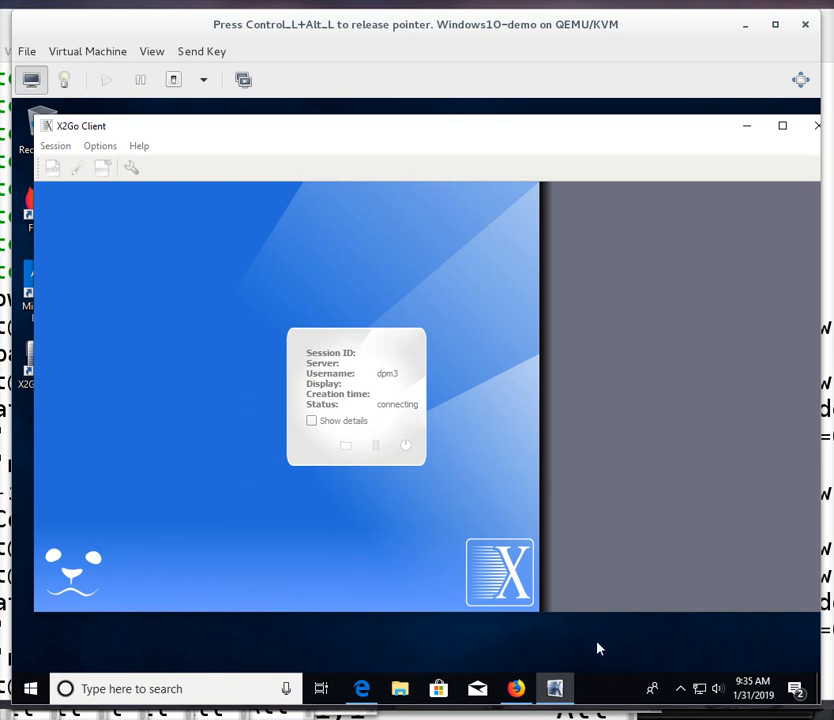
mouse_move(555, 685)
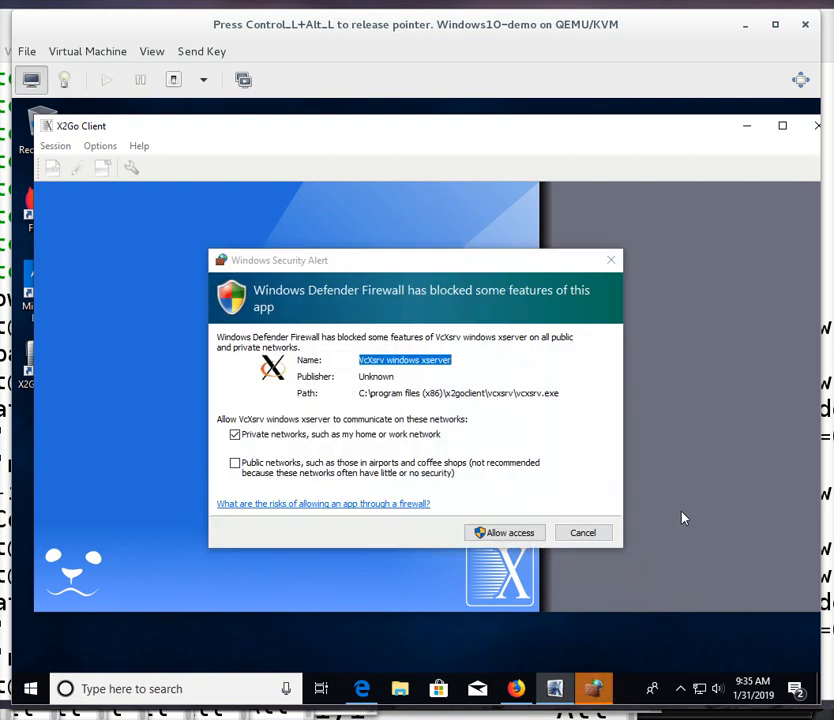
left_click(515, 537)
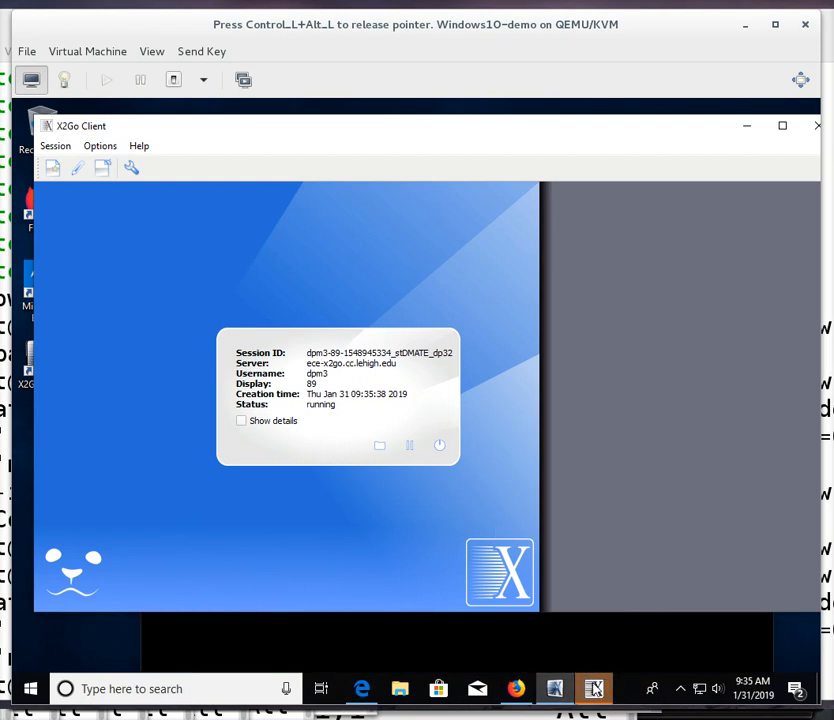
Bring up the remote CentOS MATE desktop window and move it up on the screen.
mouse_move(596, 688)
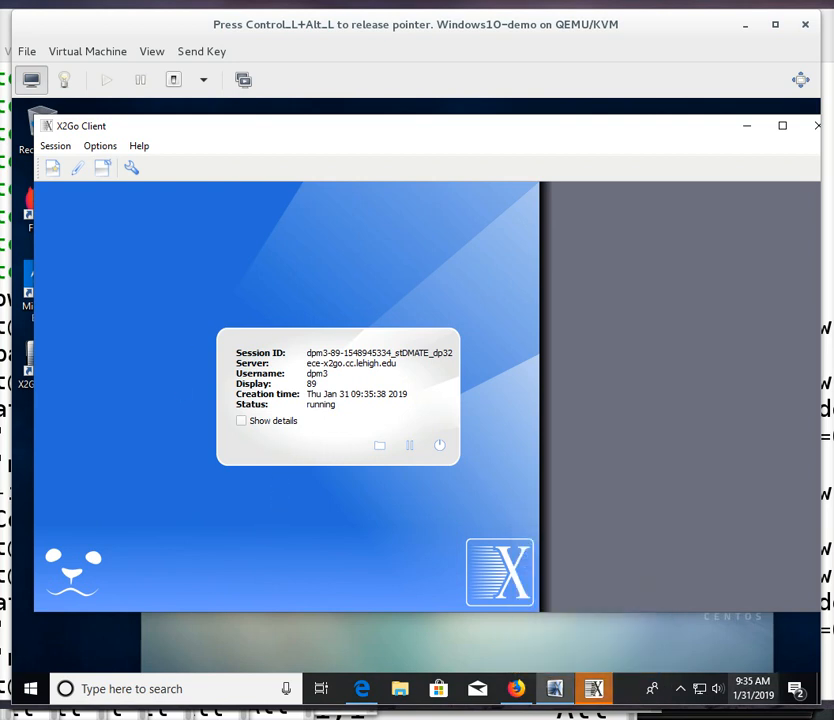
left_click(595, 690)
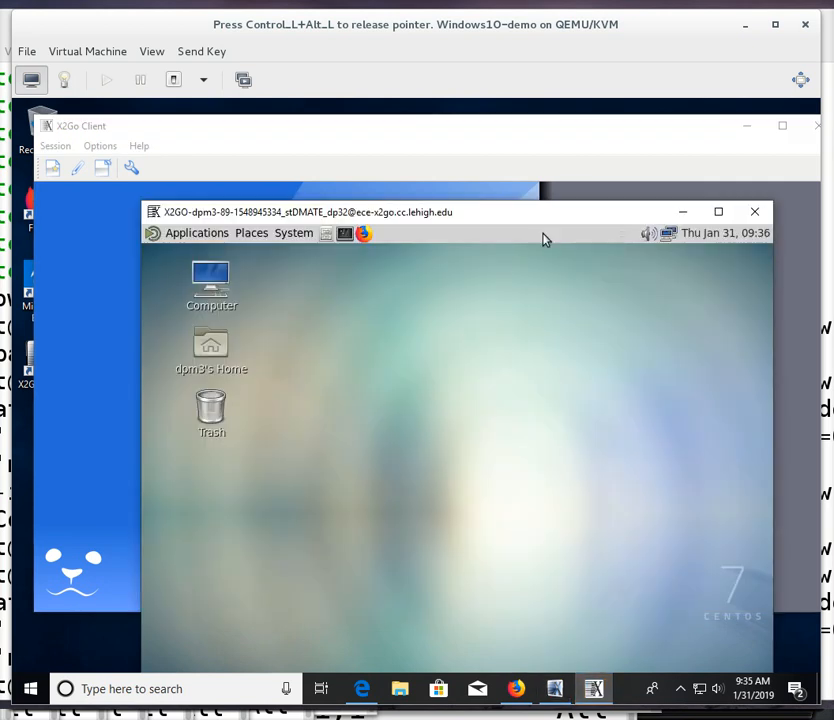
left_click_drag(565, 217, 478, 143)
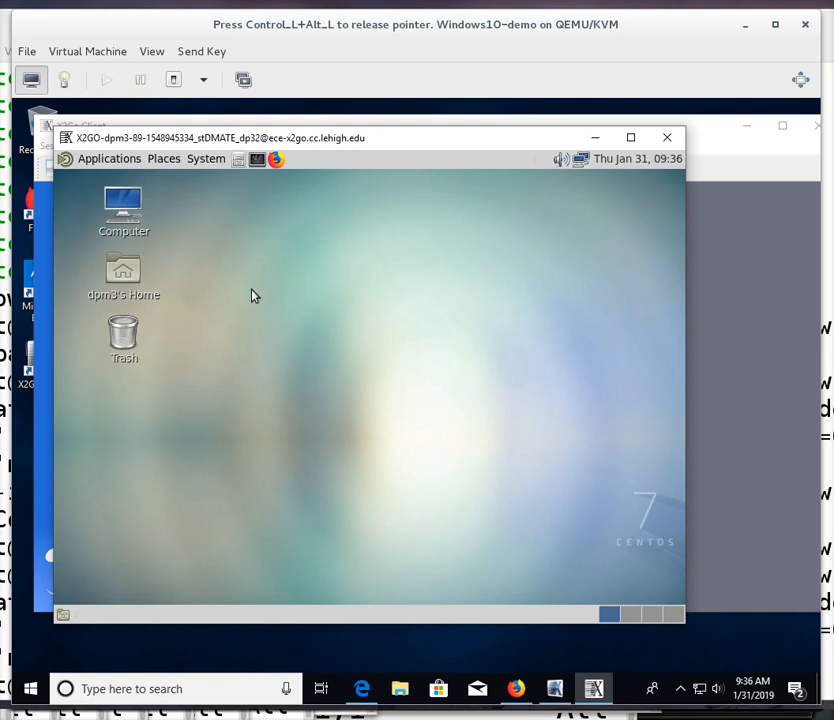
Add the Terminal launcher from Applications > System Tools to the remote desktop.
left_click(110, 163)
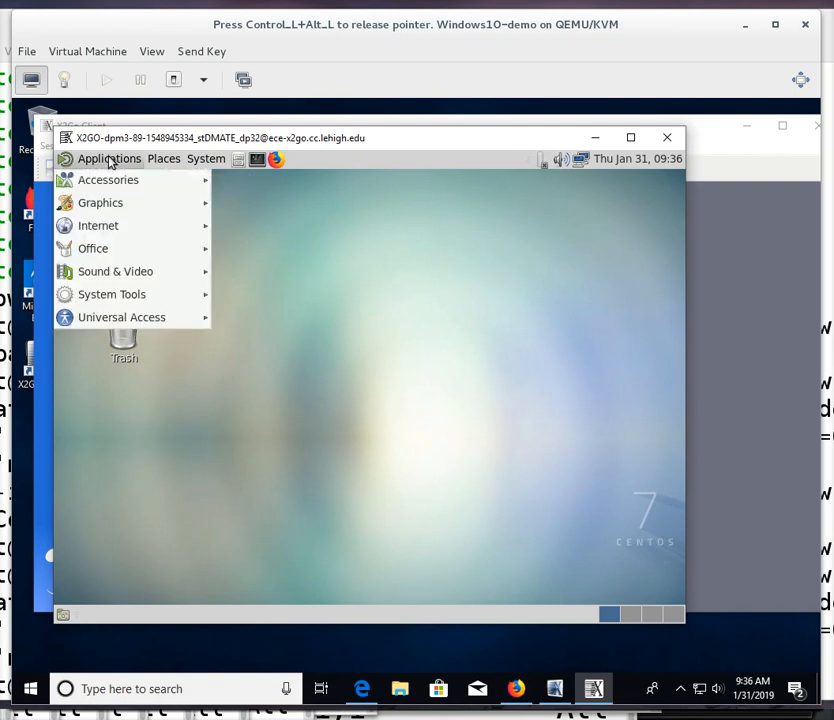
mouse_move(114, 186)
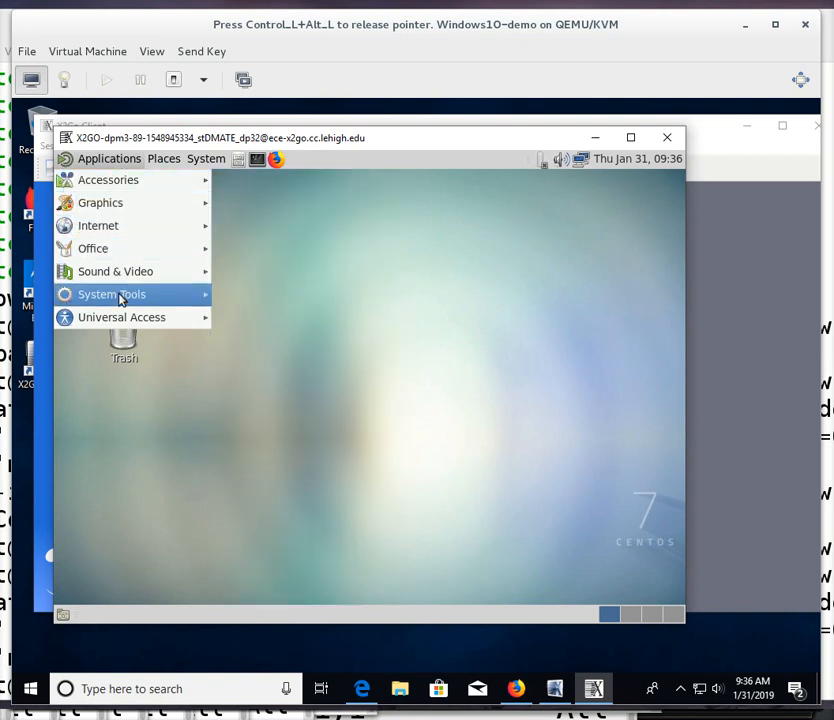
mouse_move(123, 302)
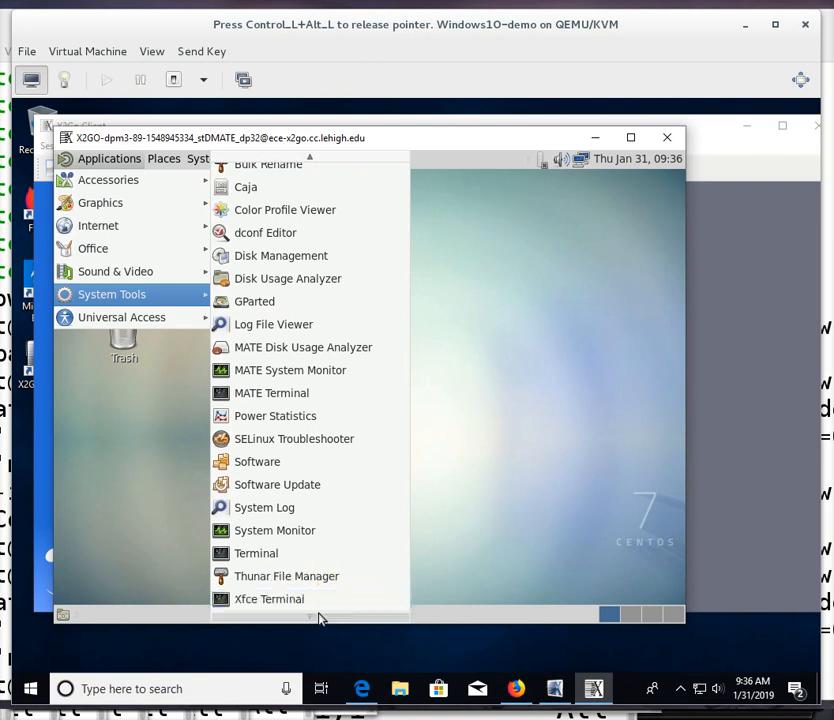
right_click(256, 559)
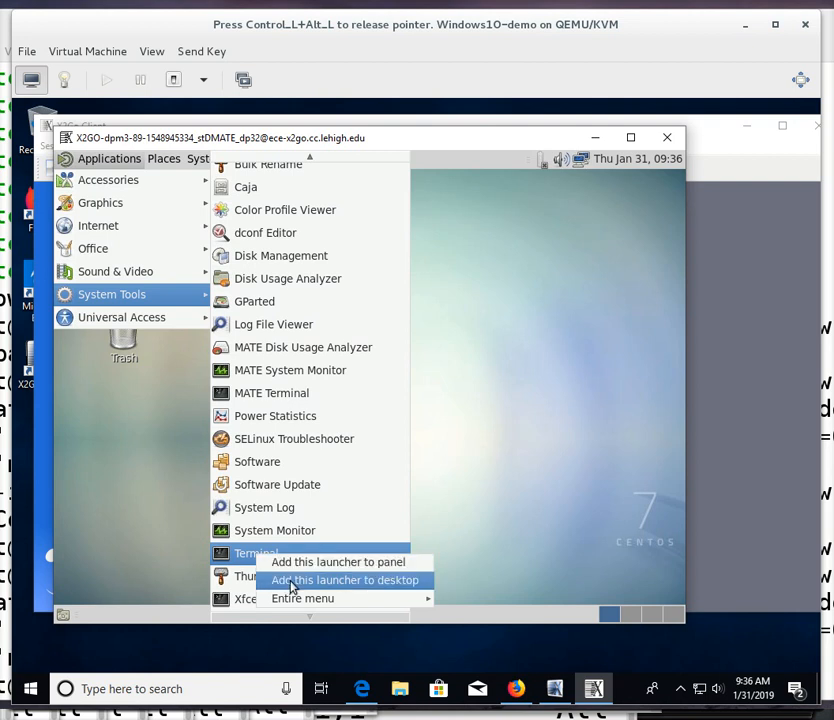
left_click(291, 586)
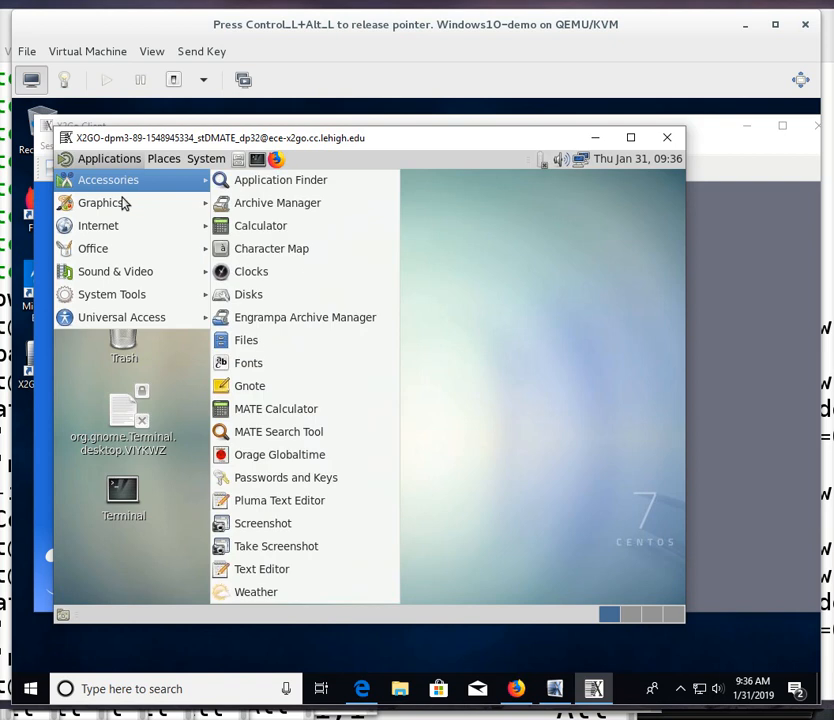
mouse_move(125, 300)
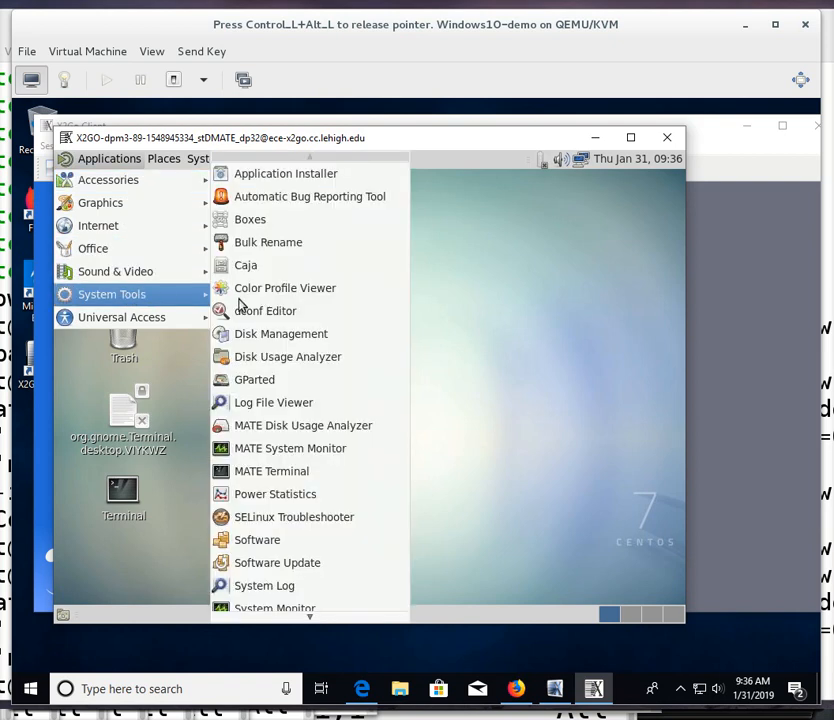
mouse_move(287, 617)
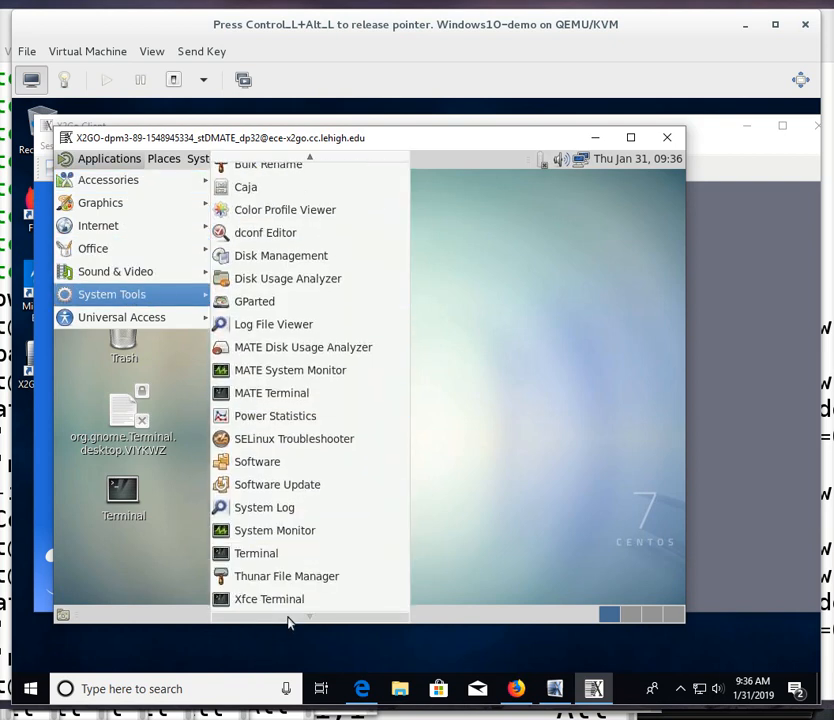
right_click(272, 562)
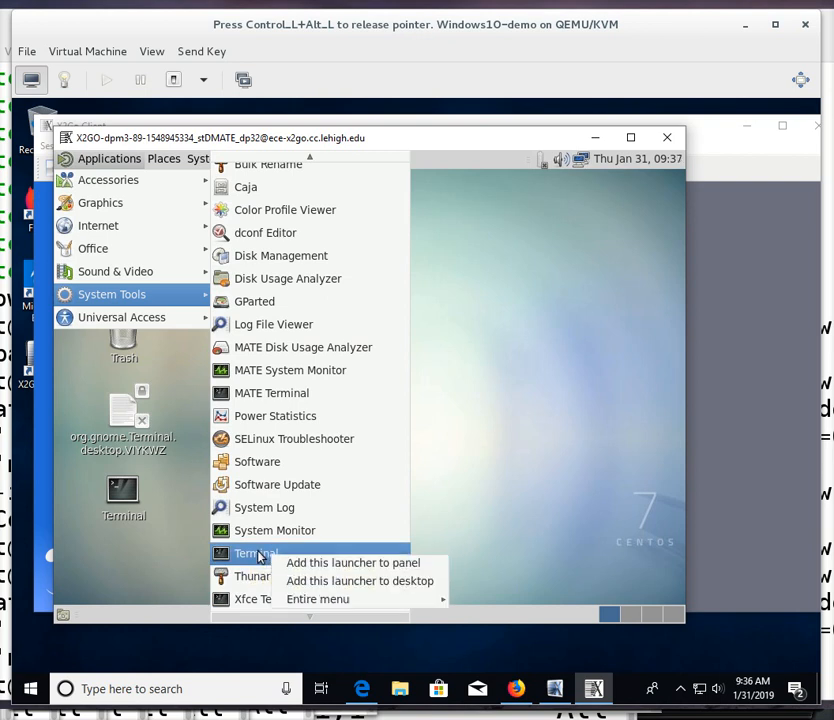
key("Escape")
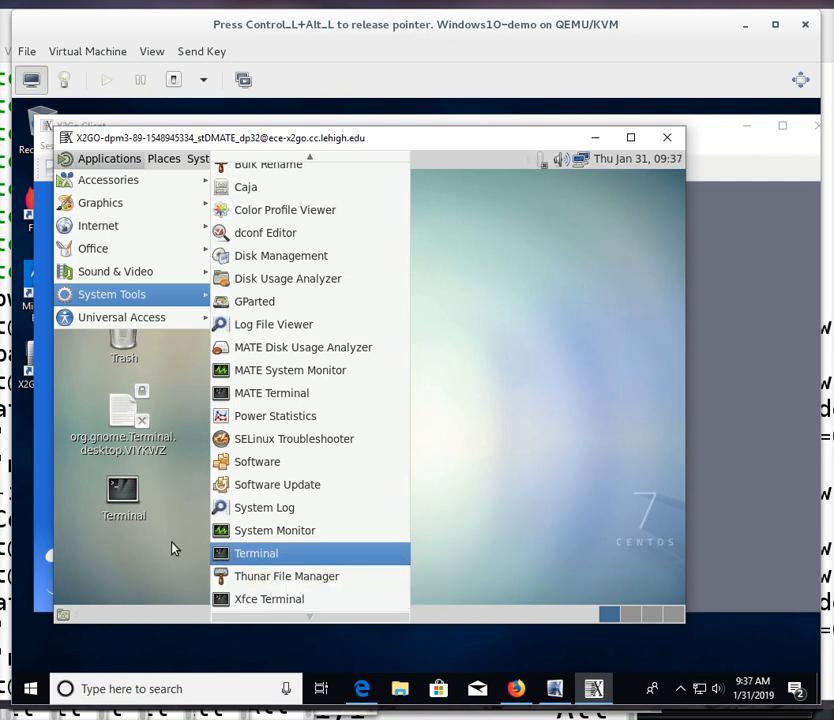
left_click(172, 548)
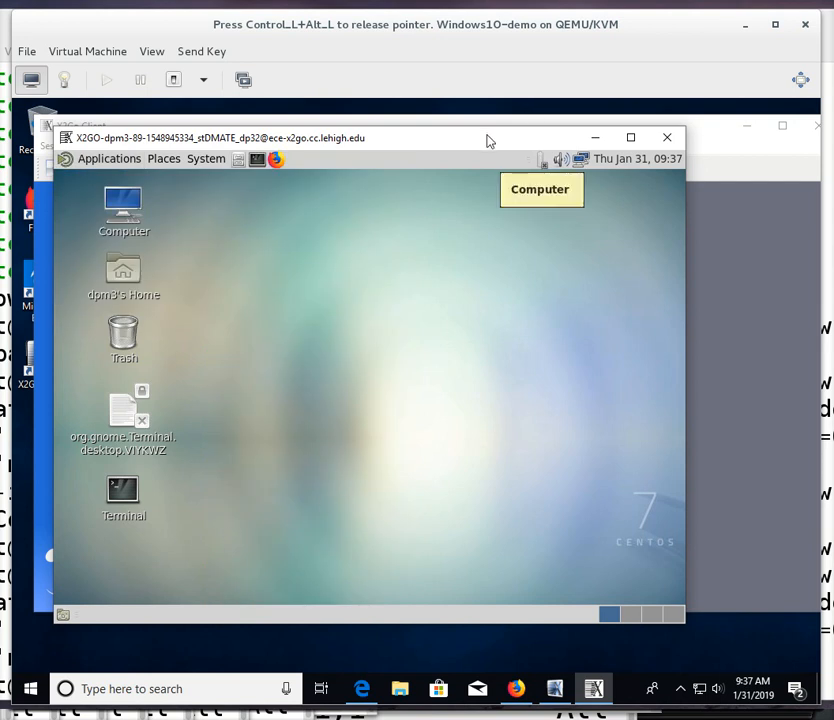
Move and enlarge the remote desktop window to fill the virtual machine screen, then release the pointer.
left_click_drag(487, 142, 456, 127)
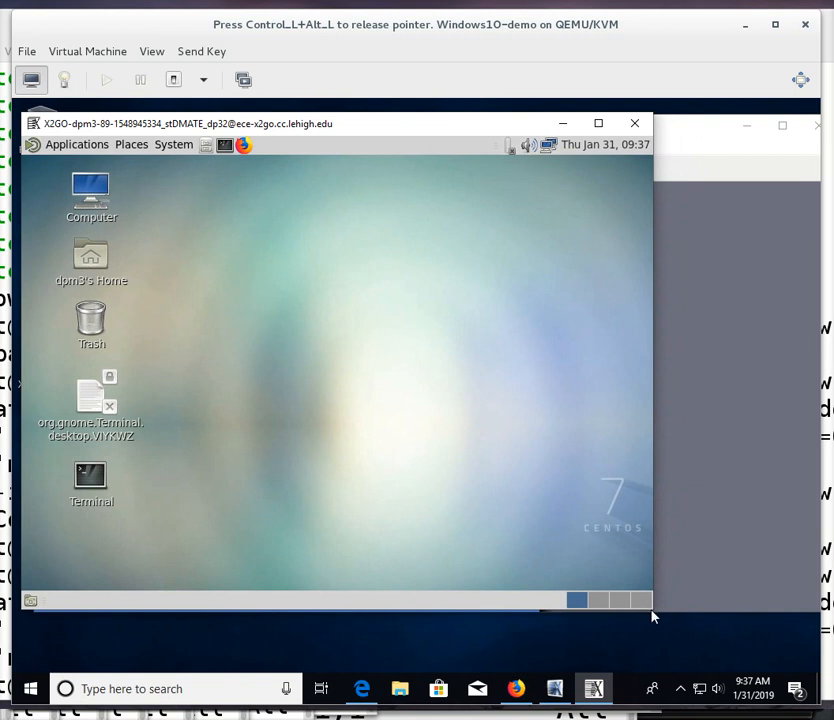
left_click_drag(656, 614, 800, 657)
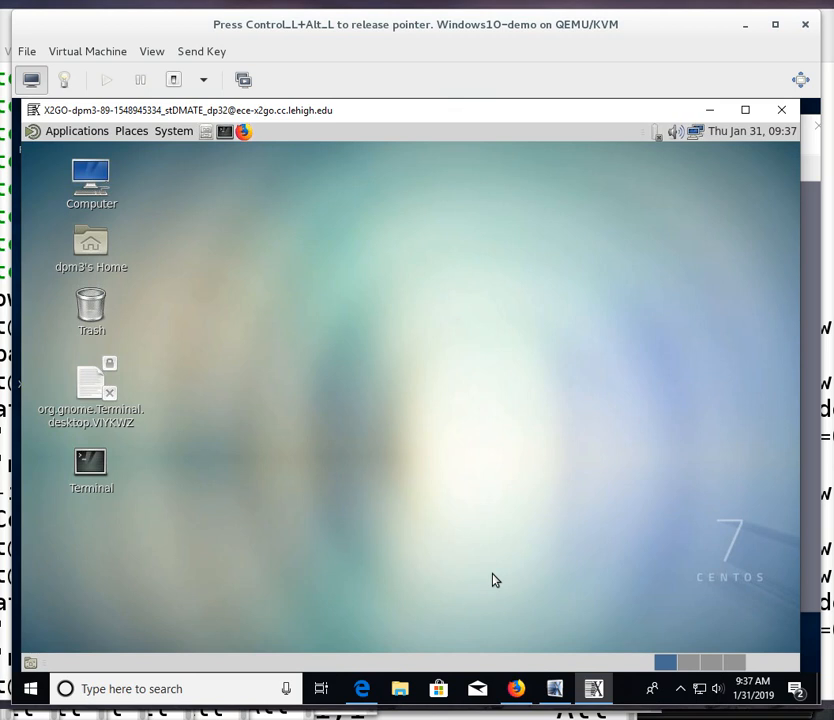
key("ctrl+alt")
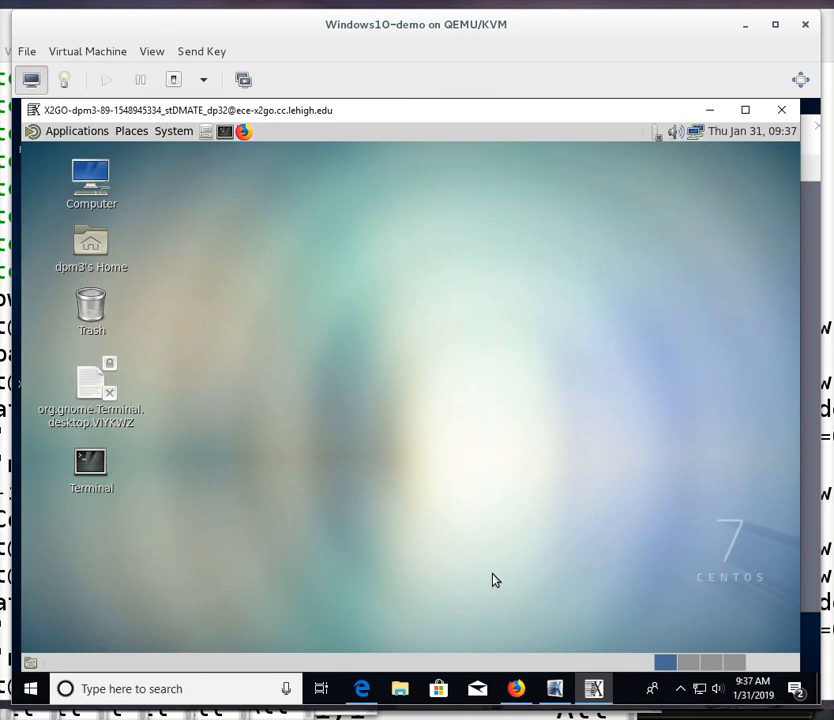